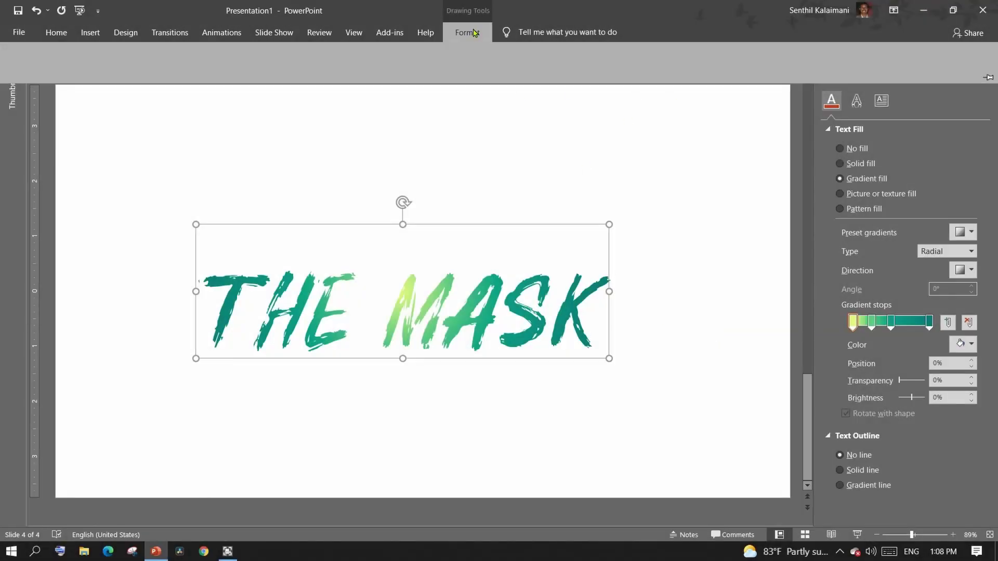
- Preview the finished 3D THE MASK animation with Play All in the Animation Pane
left_click(468, 33)
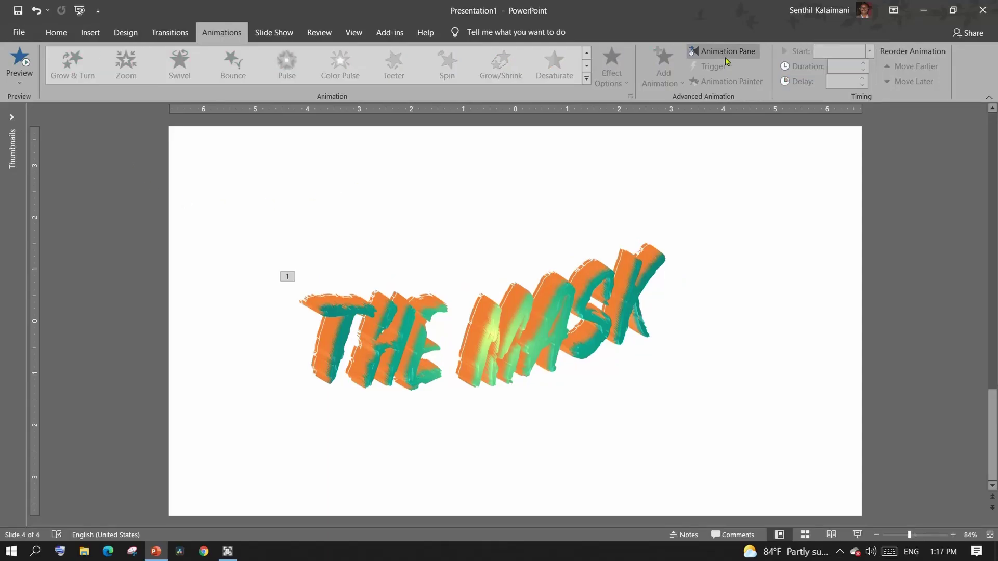
left_click(726, 52)
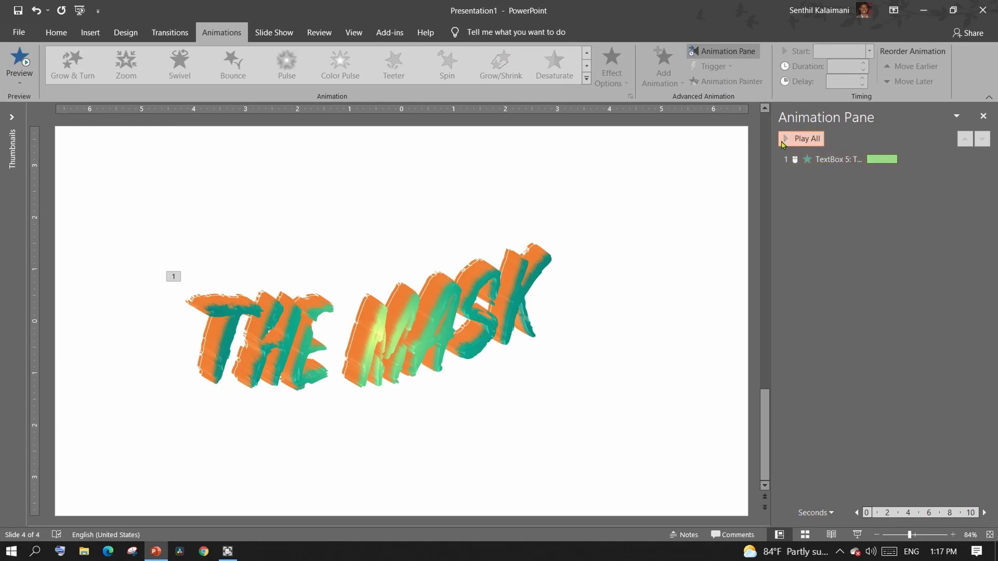
left_click(801, 139)
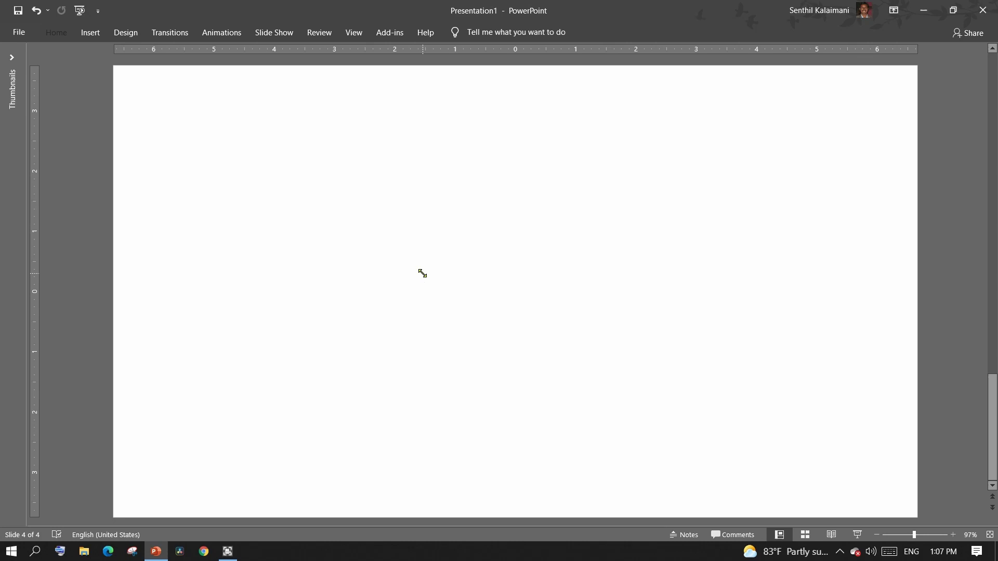
- Add a 'THE MASK' text box, enlarge the text and centre it on the slide
left_click(420, 273)
type("THE MASK")
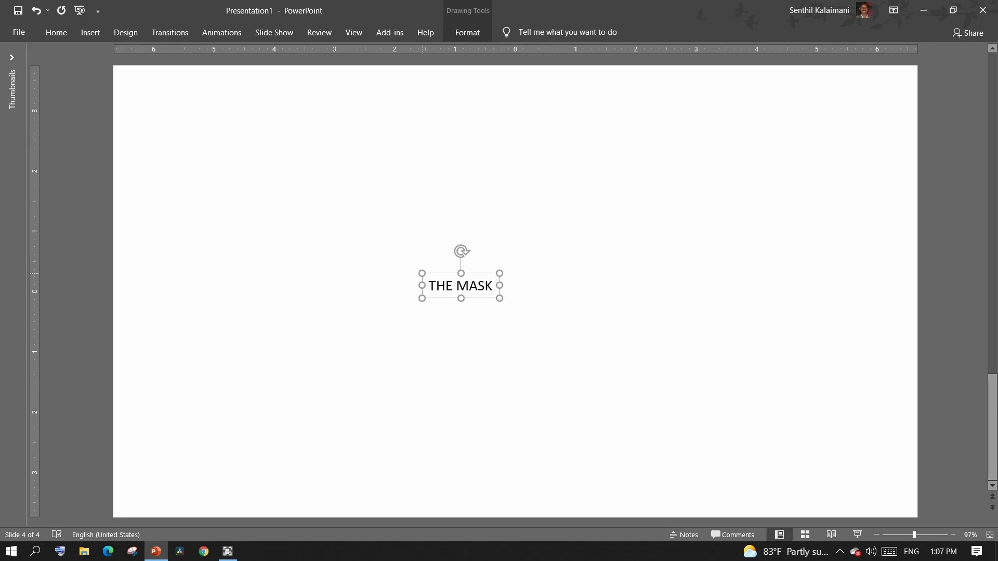
key("ctrl+shift+period")
key("ctrl+shift+period")
key("ctrl+shift+period")
key("ctrl+shift+period")
key("ctrl+shift+period")
key("ctrl+shift+period")
key("ctrl+shift+period")
key("ctrl+shift+period")
key("ctrl+shift+period")
key("ctrl+shift+period")
key("ctrl+shift+period")
key("ctrl+shift+period")
key("ctrl+shift+period")
key("ctrl+shift+period")
key("ctrl+shift+period")
key("ctrl+shift+period")
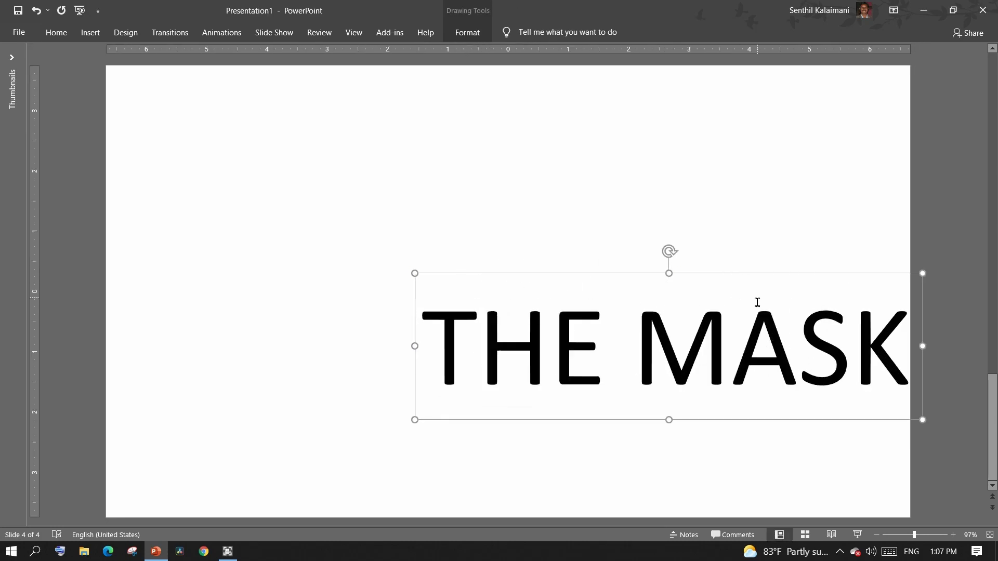
left_click_drag(758, 419, 609, 363)
- Set THE MASK in bold Bosthon Brush font
left_click(56, 32)
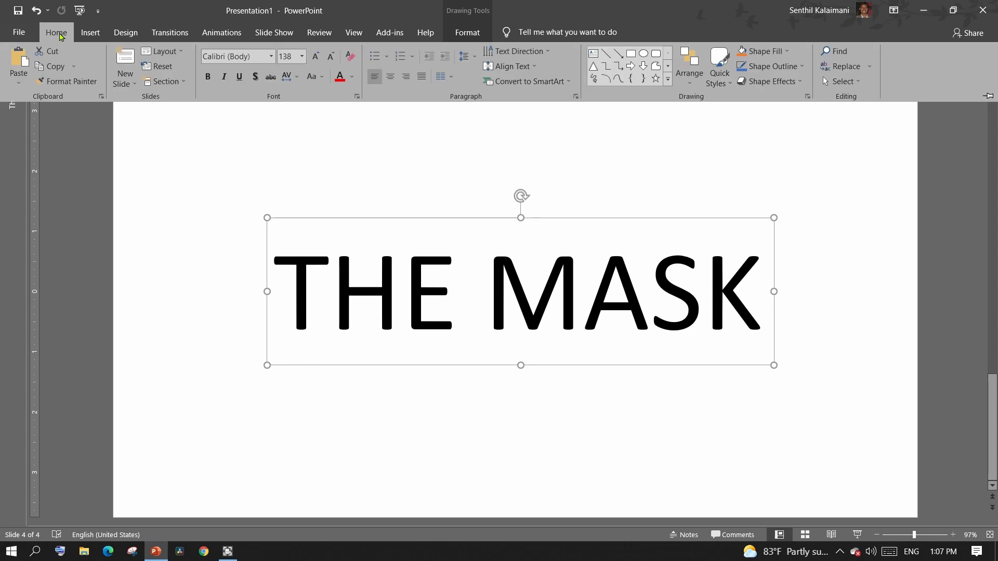
left_click(270, 56)
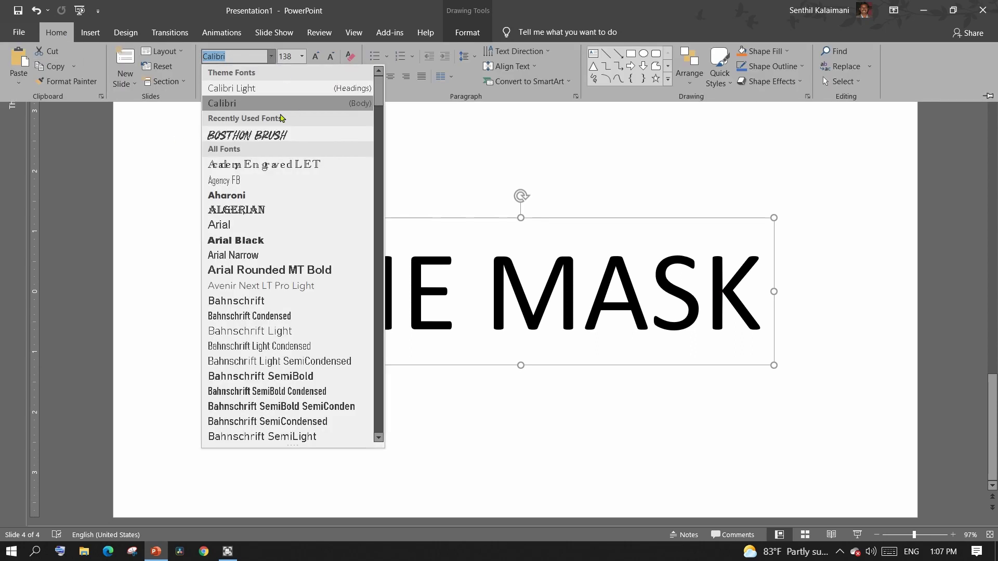
left_click(250, 137)
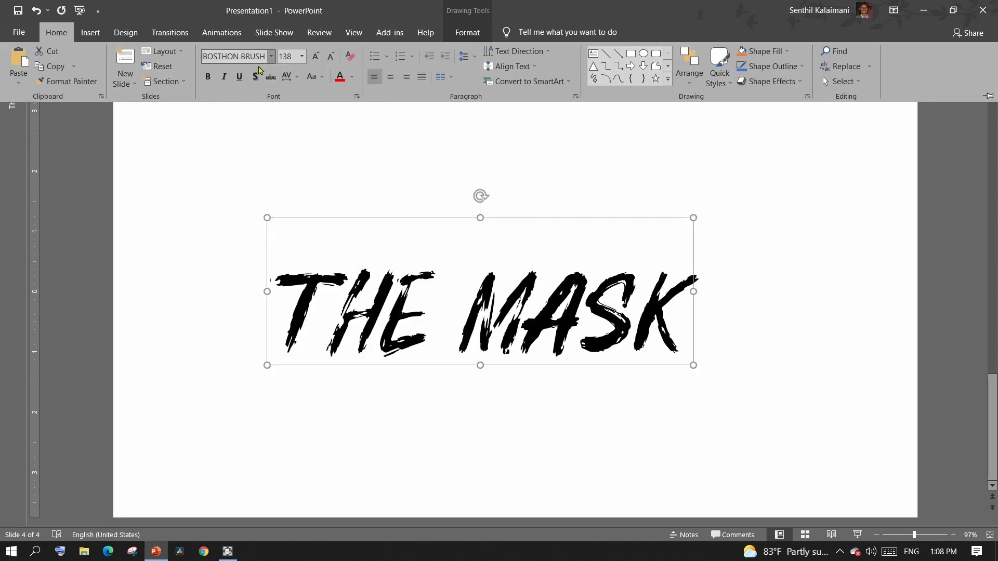
left_click(209, 81)
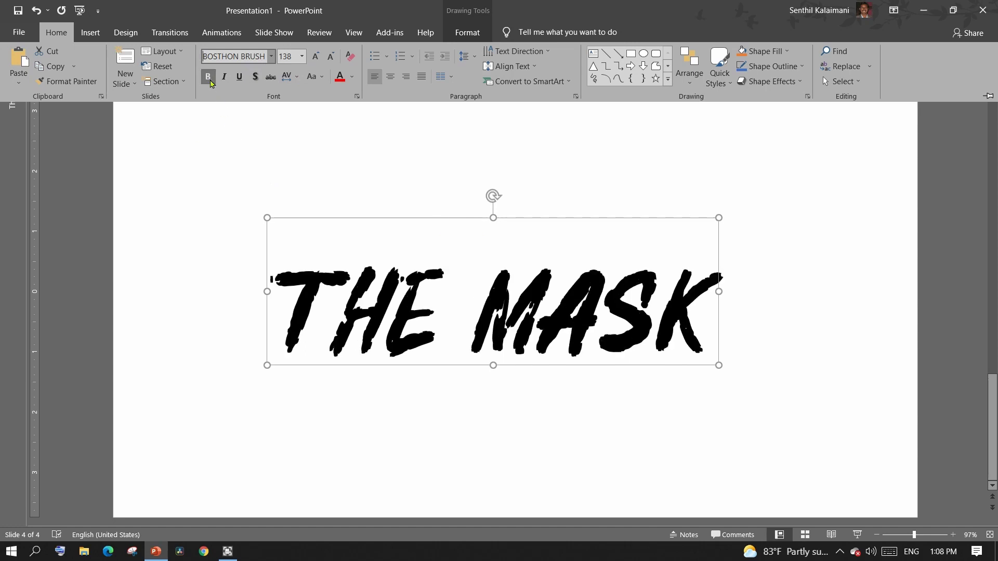
- Colour THE MASK light green, then switch its fill to a radial green-to-teal gradient
left_click(468, 34)
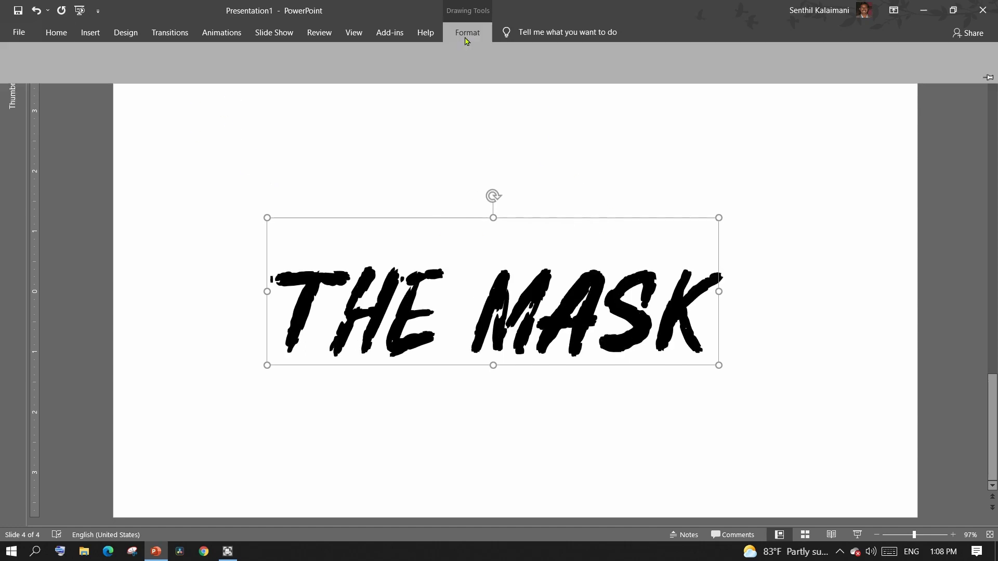
left_click(700, 51)
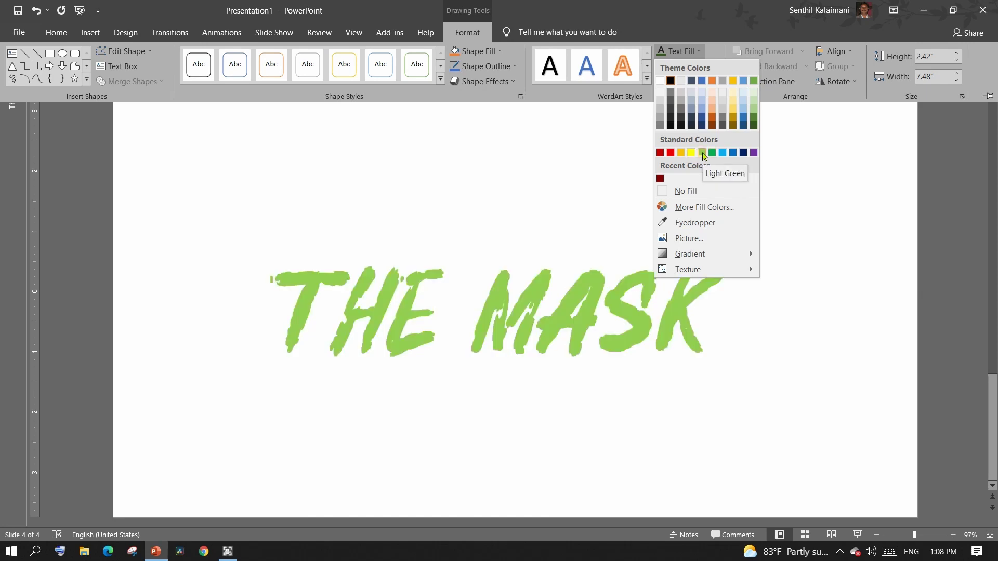
left_click(701, 153)
left_click(701, 52)
mouse_move(730, 253)
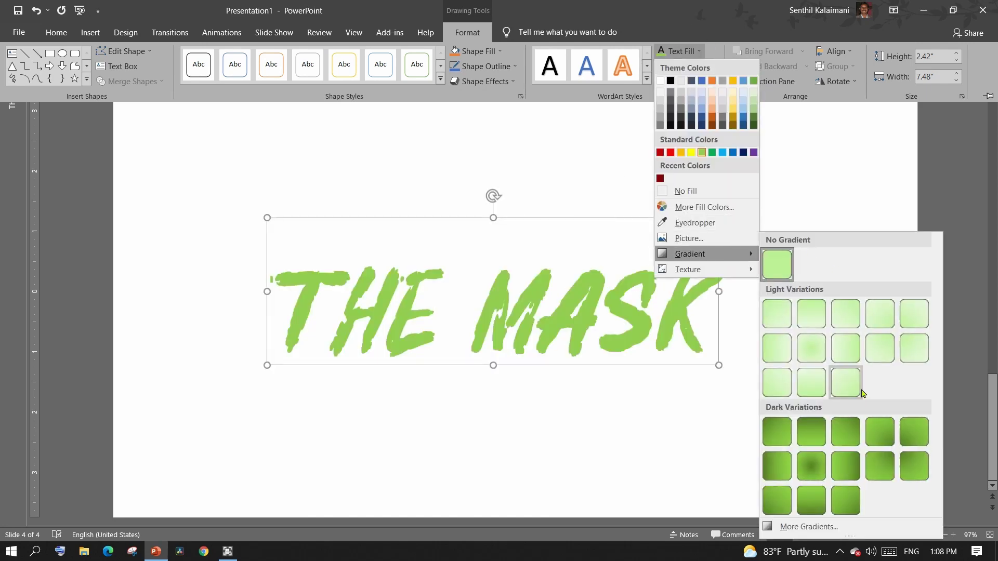
left_click(795, 526)
left_click(839, 179)
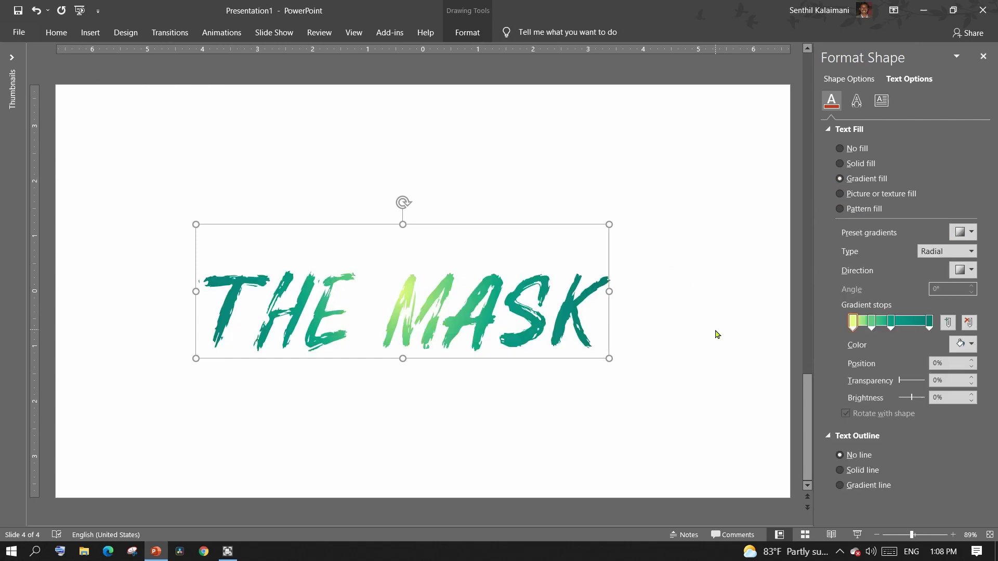
left_click(473, 33)
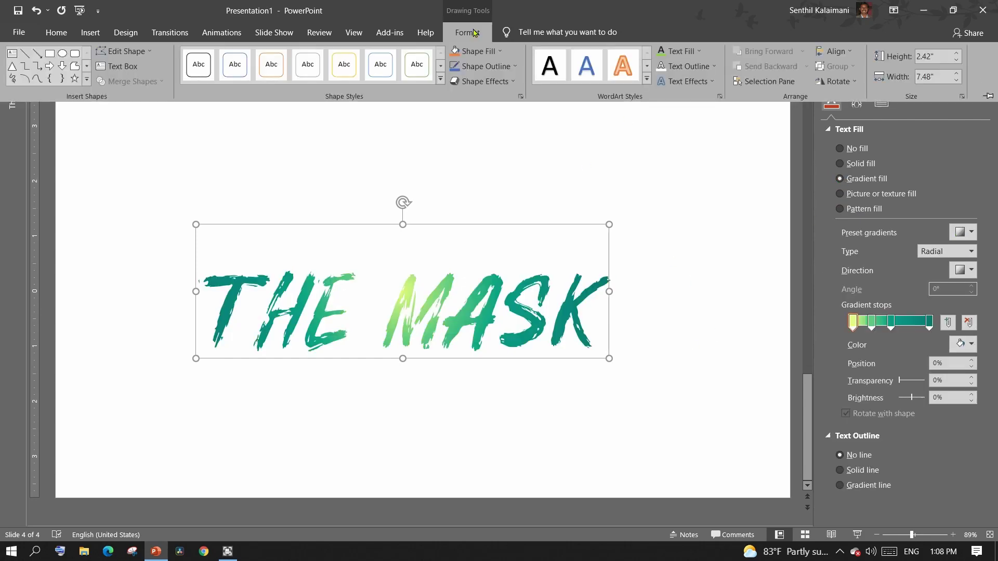
- Preview the 3-D Rotation and Transform warp effects on THE MASK without applying any
left_click(706, 82)
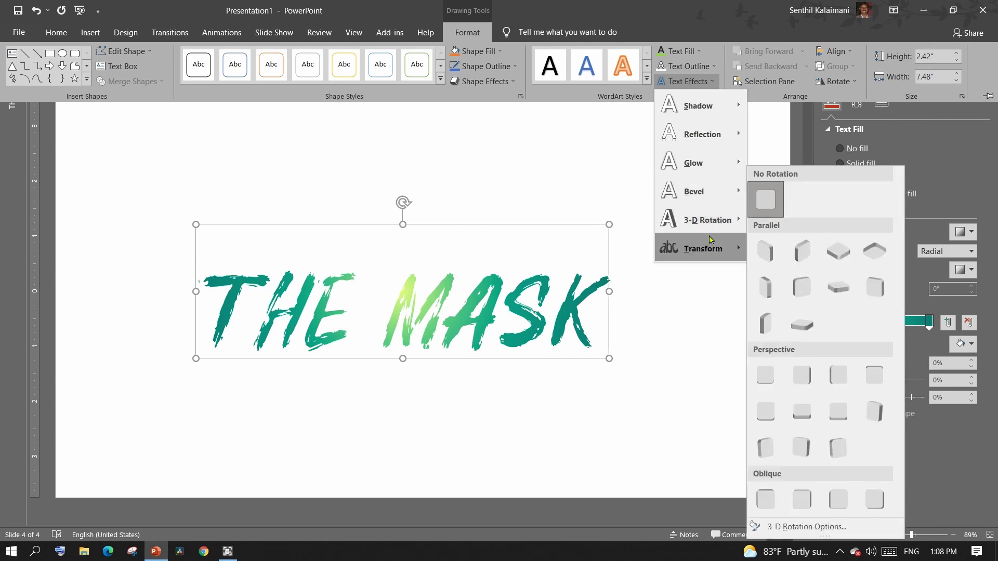
mouse_move(706, 246)
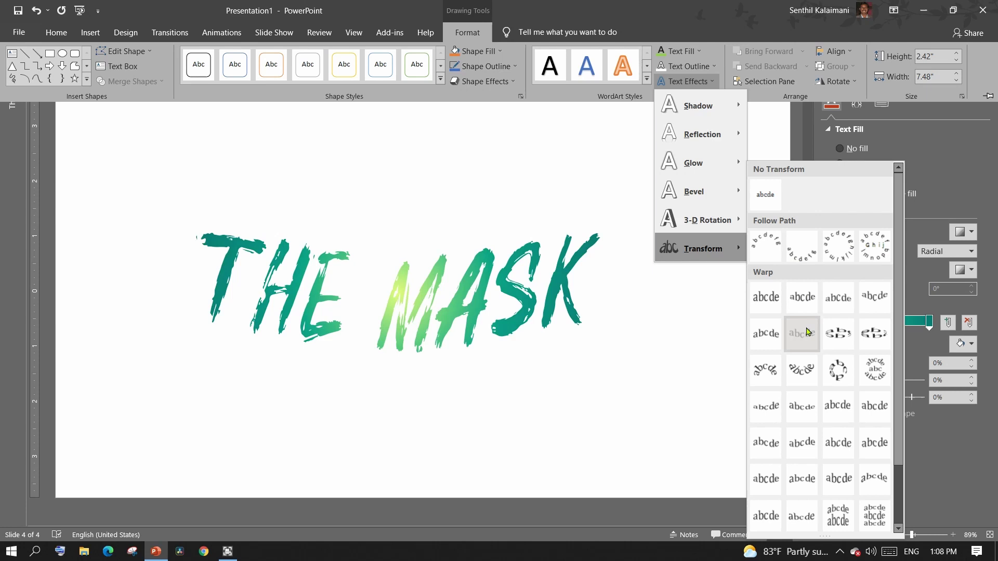
left_click(757, 238)
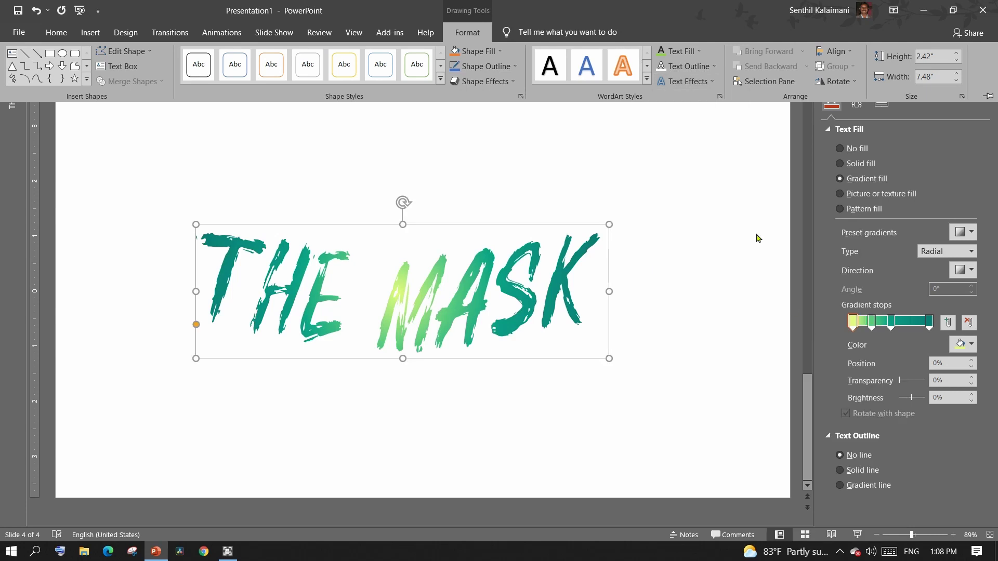
- Apply a Round bevel to THE MASK lettering
left_click(708, 90)
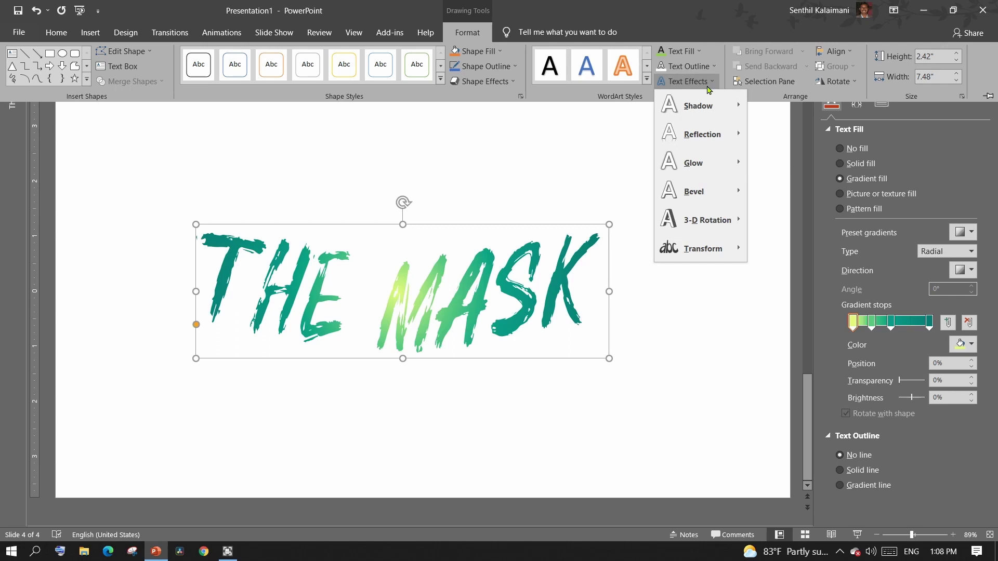
mouse_move(714, 195)
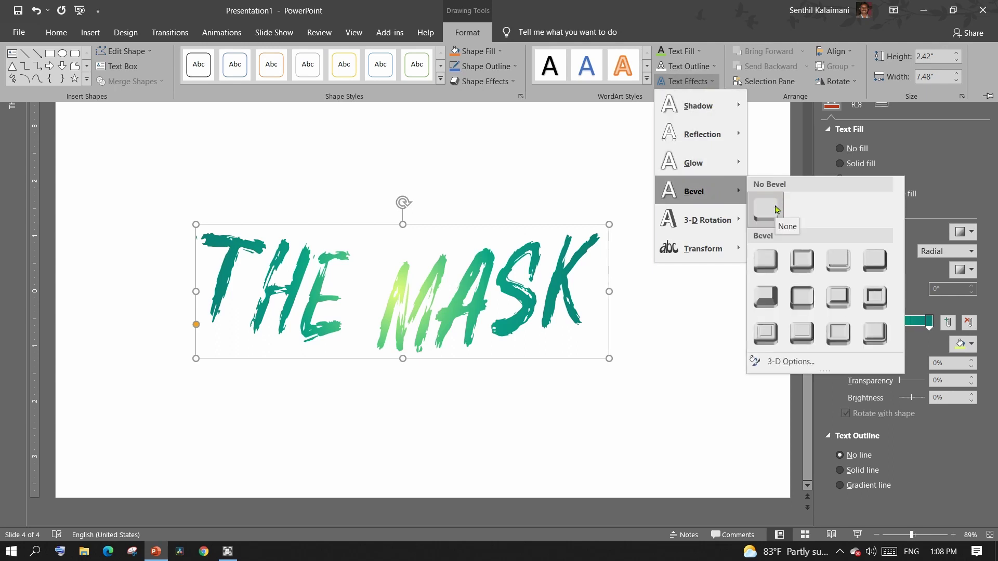
left_click(770, 268)
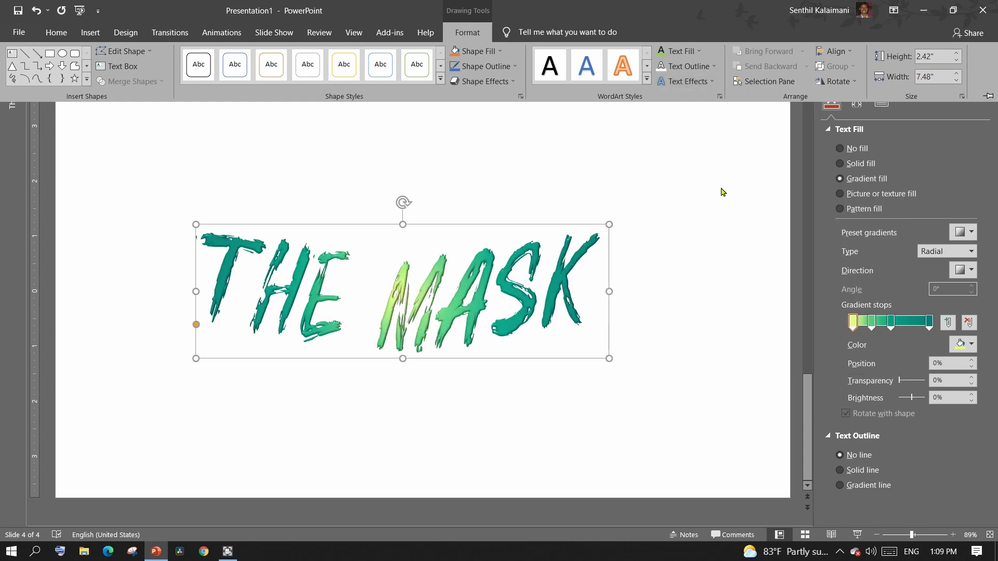
- Try the Off Axis 1: Right 3-D rotation on the text, then undo it
left_click(691, 82)
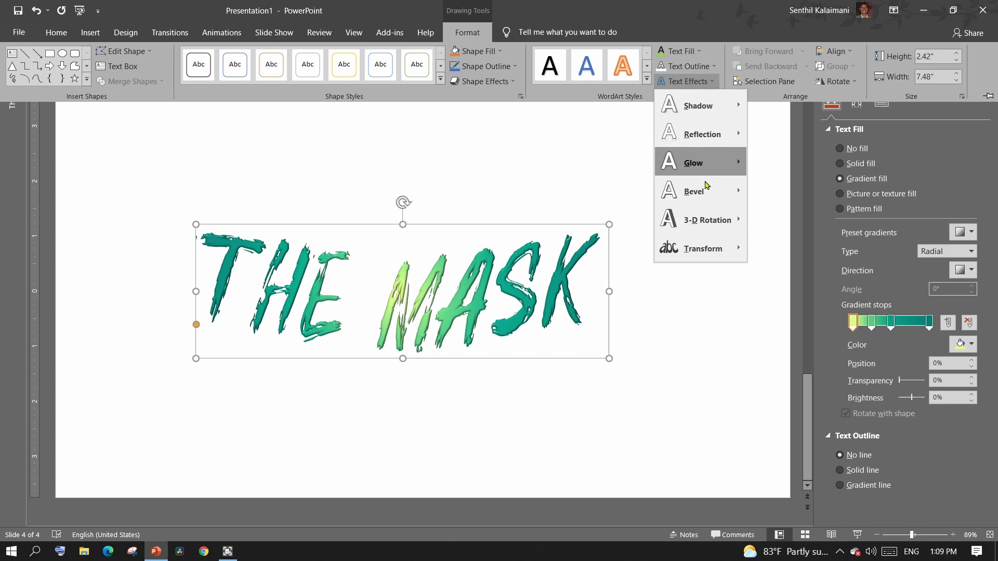
mouse_move(707, 221)
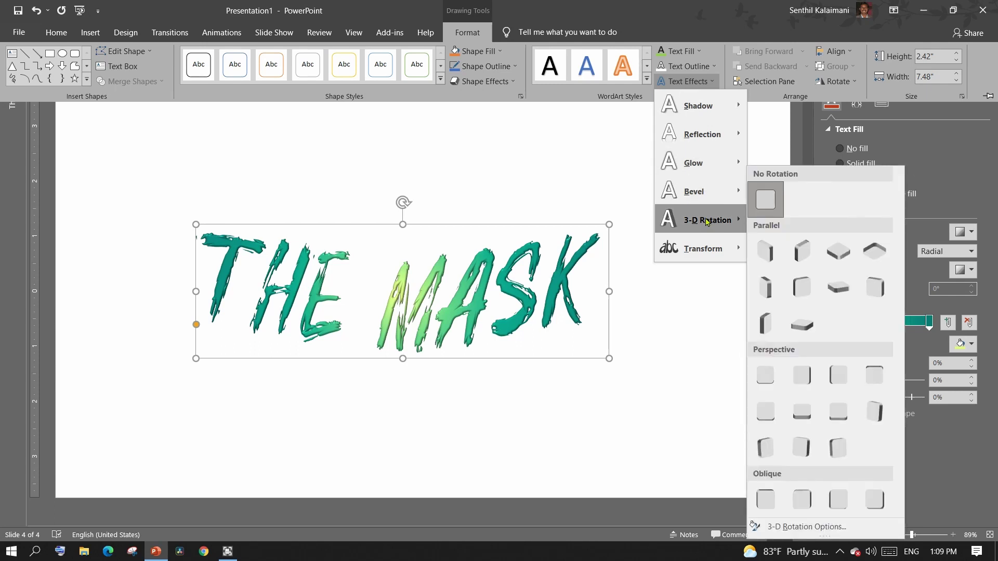
left_click(801, 288)
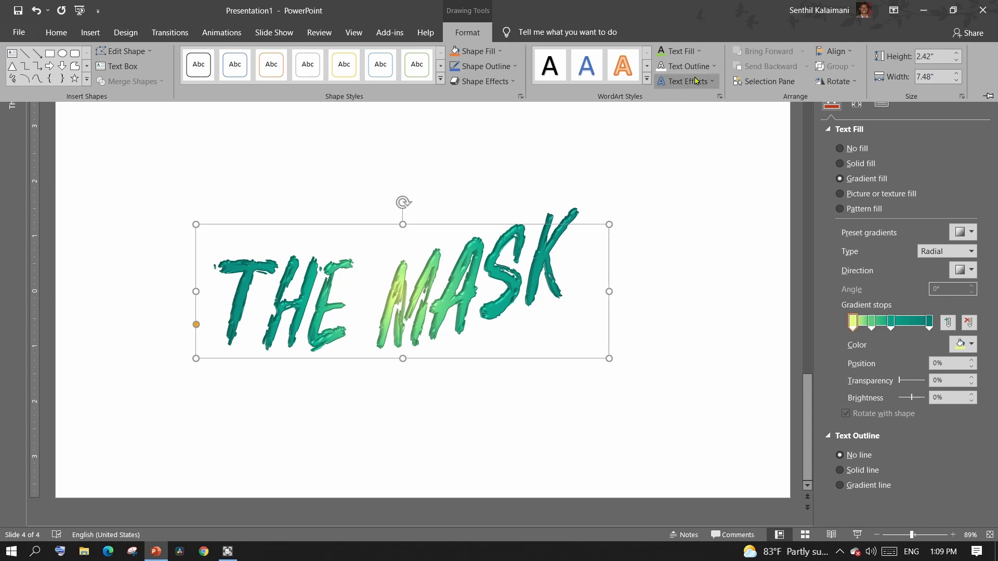
key("ctrl+z")
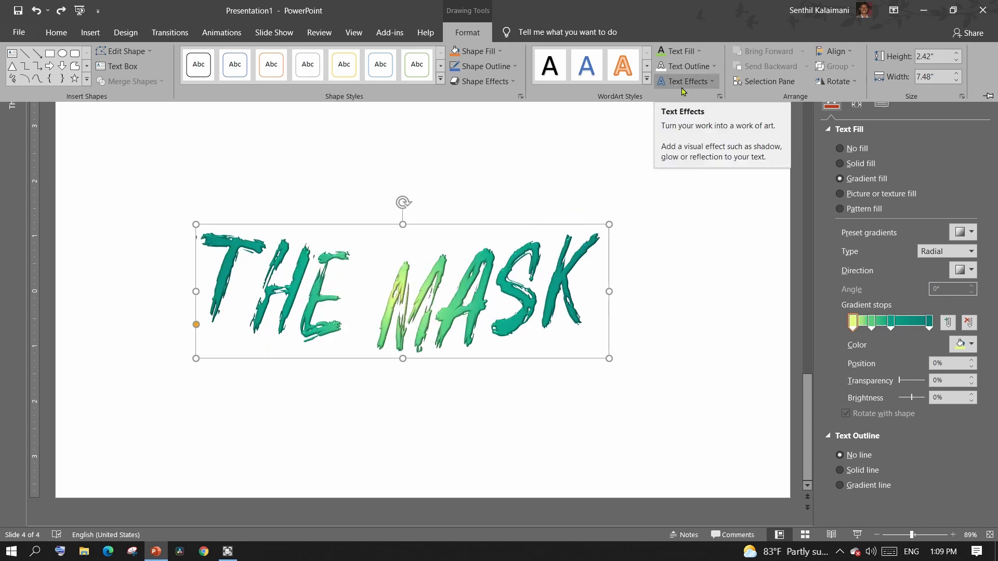
left_click(703, 83)
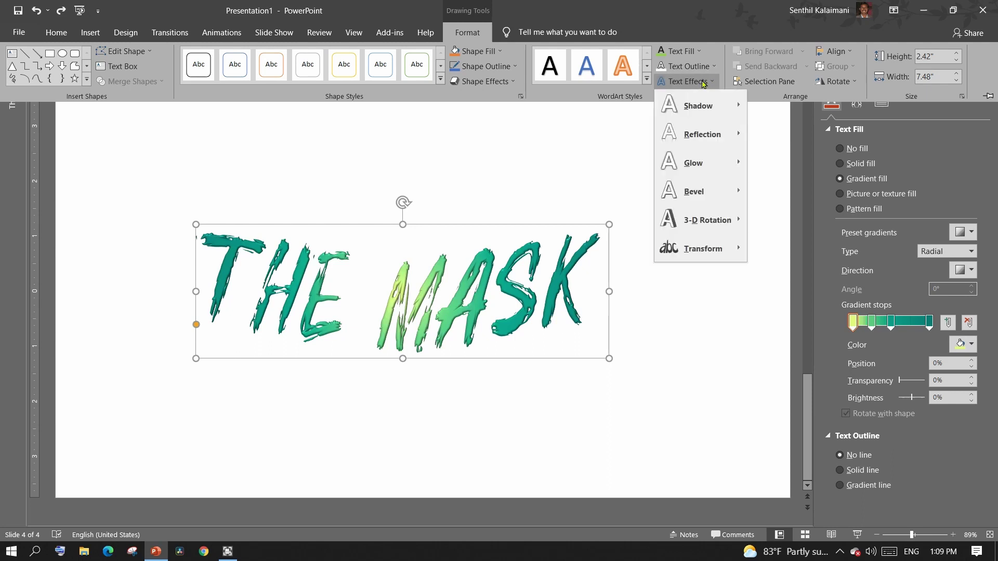
- Set the top bevel width to 2 pt and the top bevel height to 40 pt
mouse_move(707, 220)
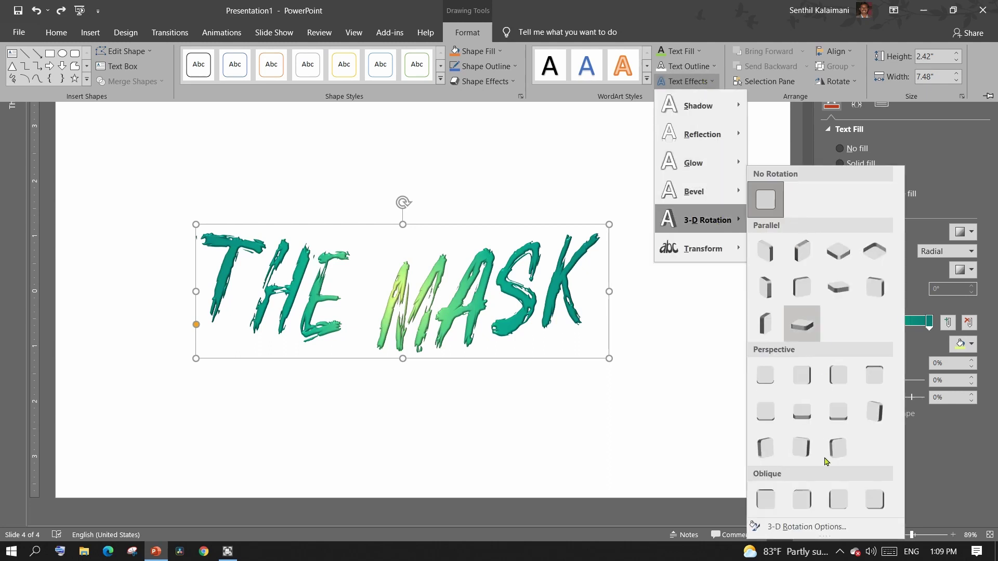
left_click(808, 527)
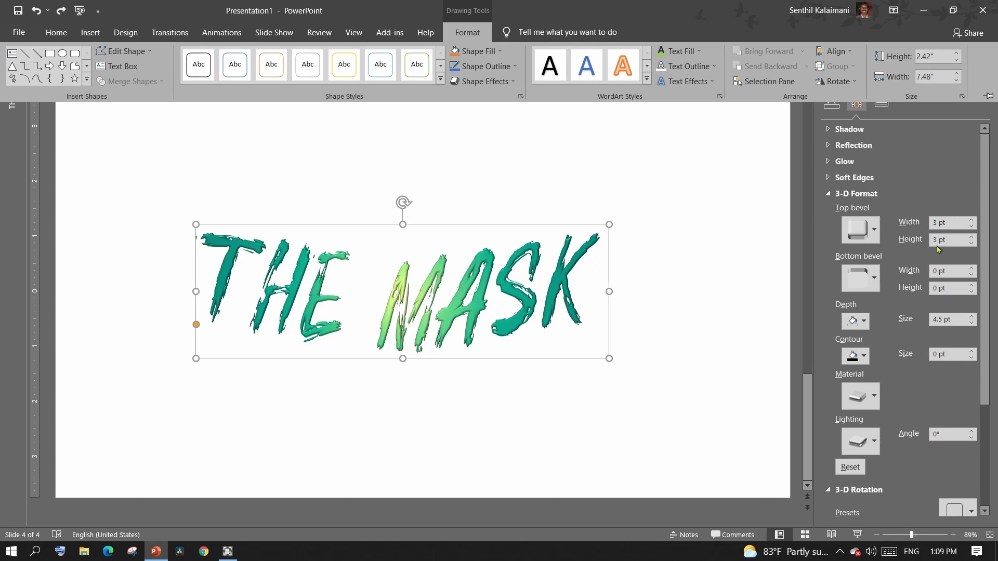
left_click(972, 221)
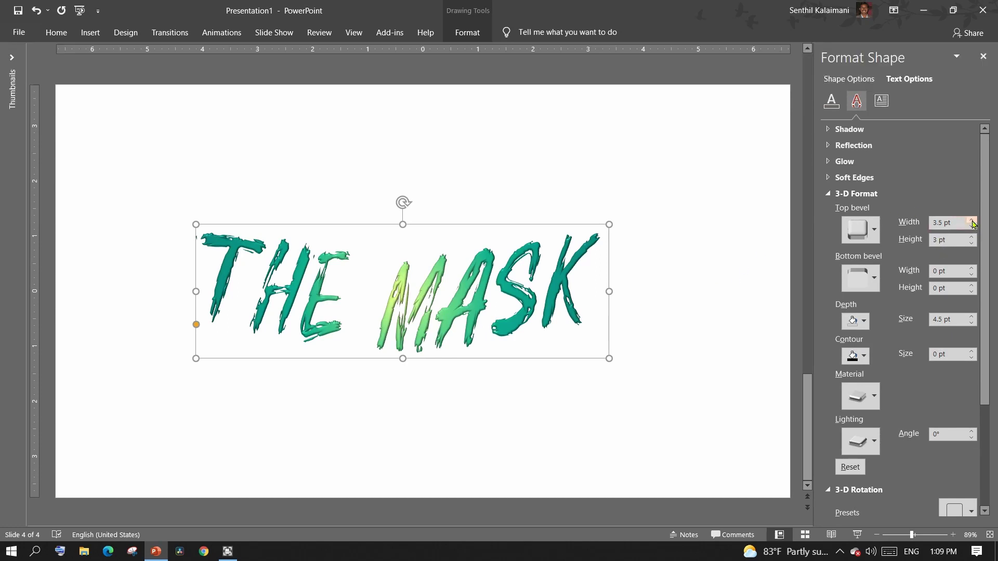
left_click(971, 228)
left_click(971, 227)
left_click(971, 227)
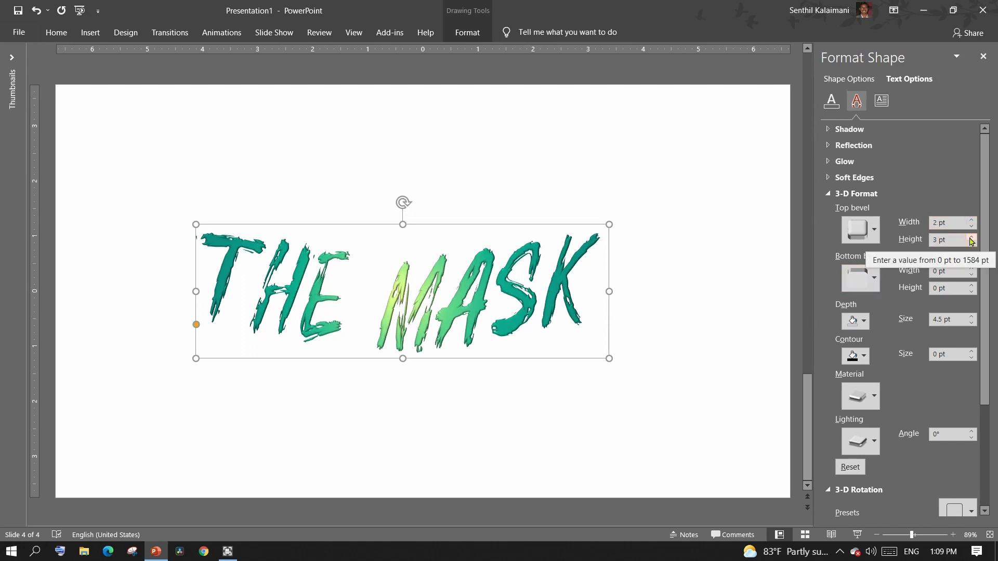
left_click(938, 241)
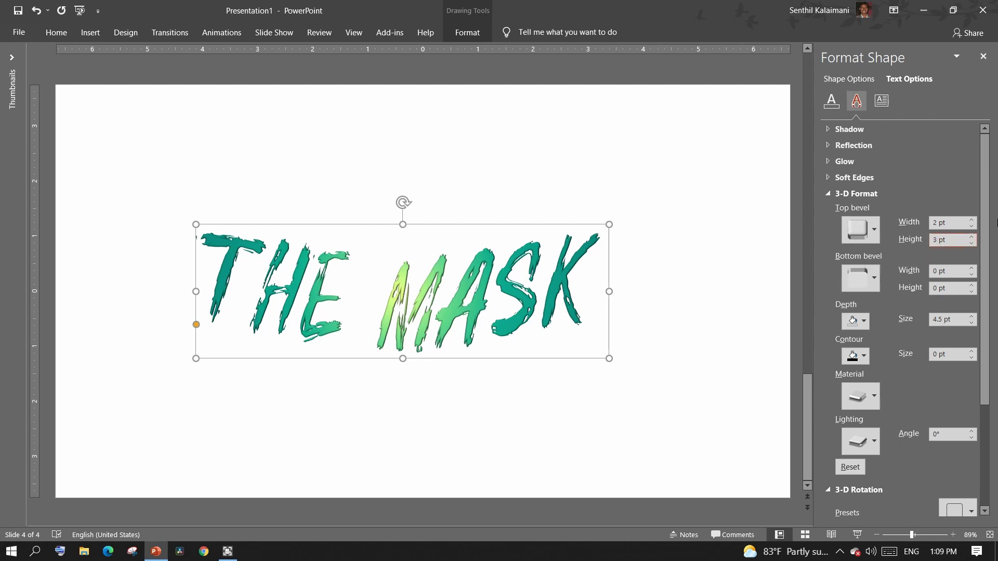
type("0")
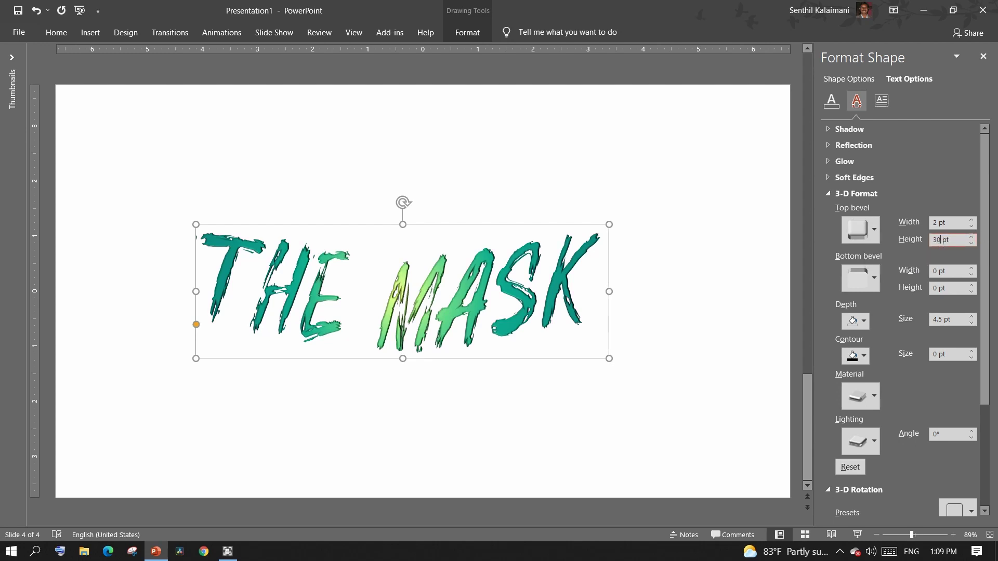
type("40")
- Apply a Parallel 3-D rotation preset and retype the top bevel height as 53 pt
scroll(869, 337, "down", 5)
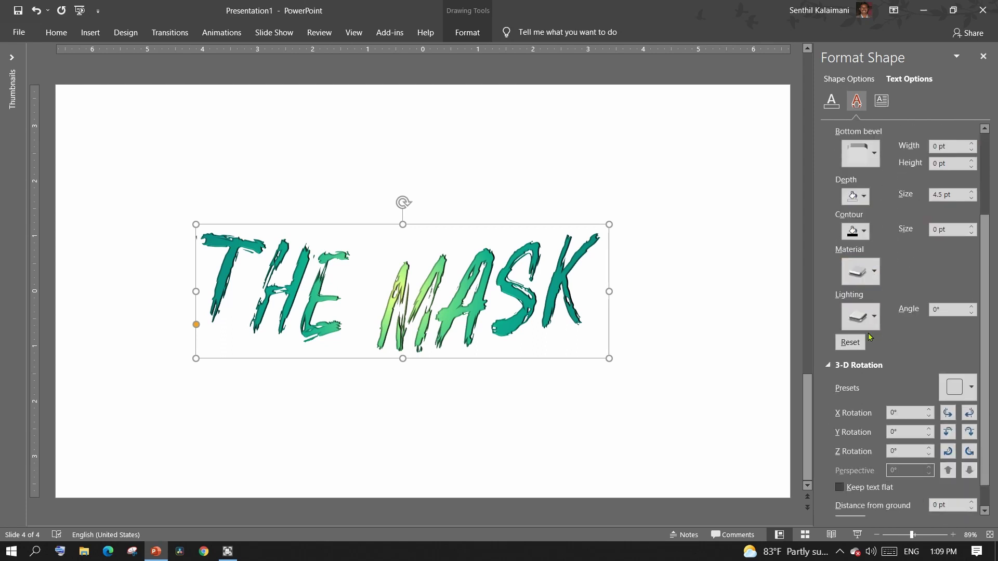
scroll(870, 337, "down", 1)
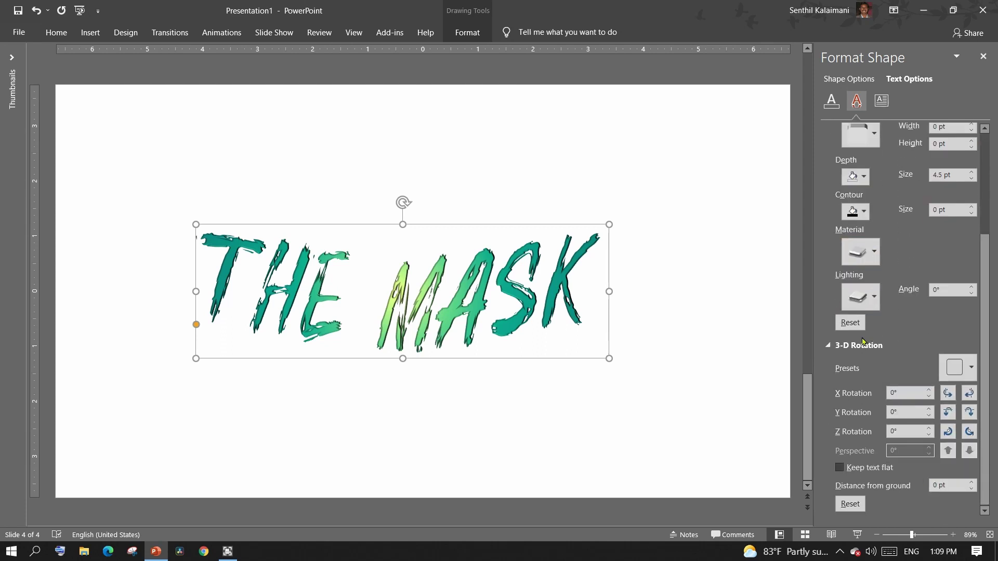
left_click(969, 372)
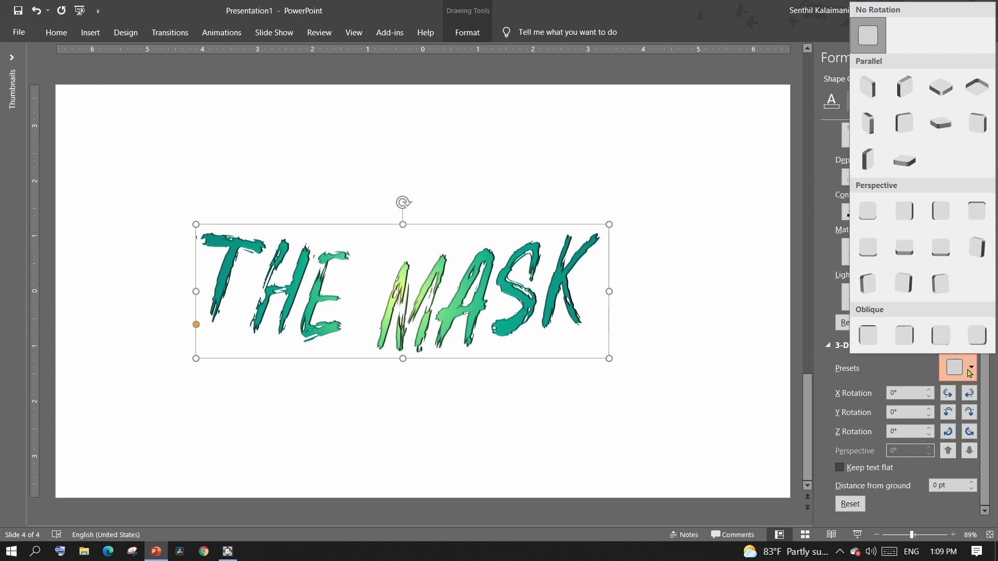
left_click(902, 132)
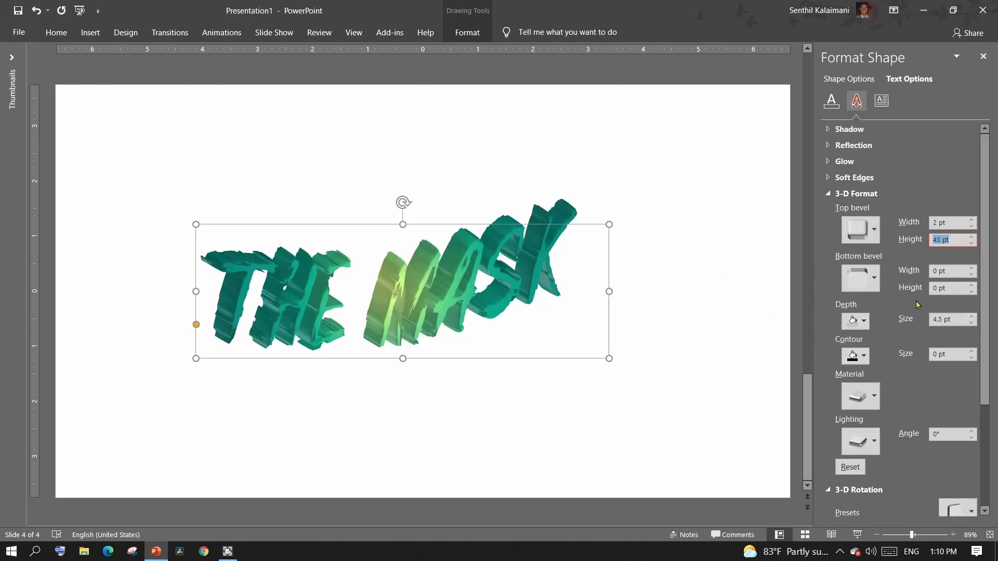
type("5")
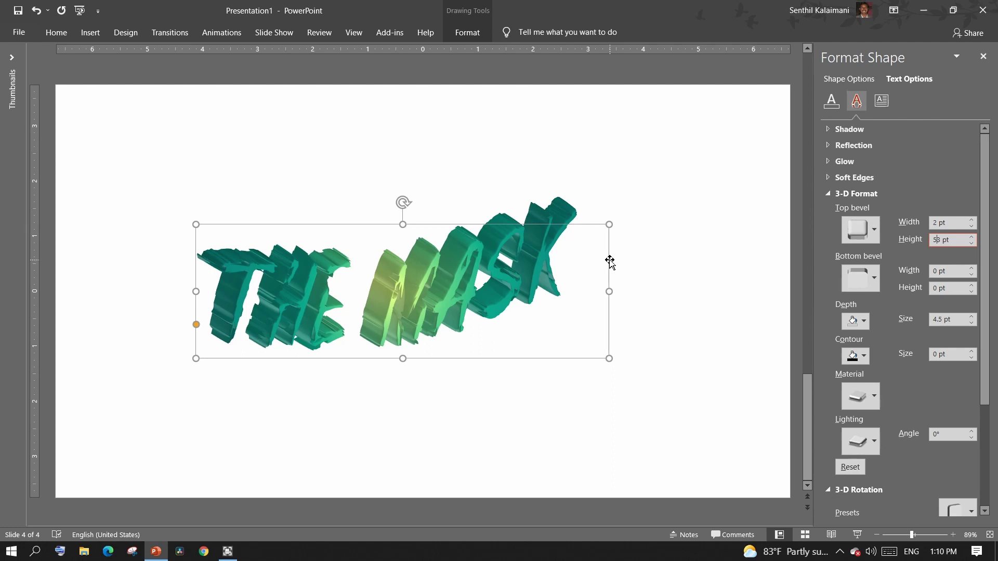
- Give THE MASK a red 3-D contour and an orange text outline
left_click(858, 356)
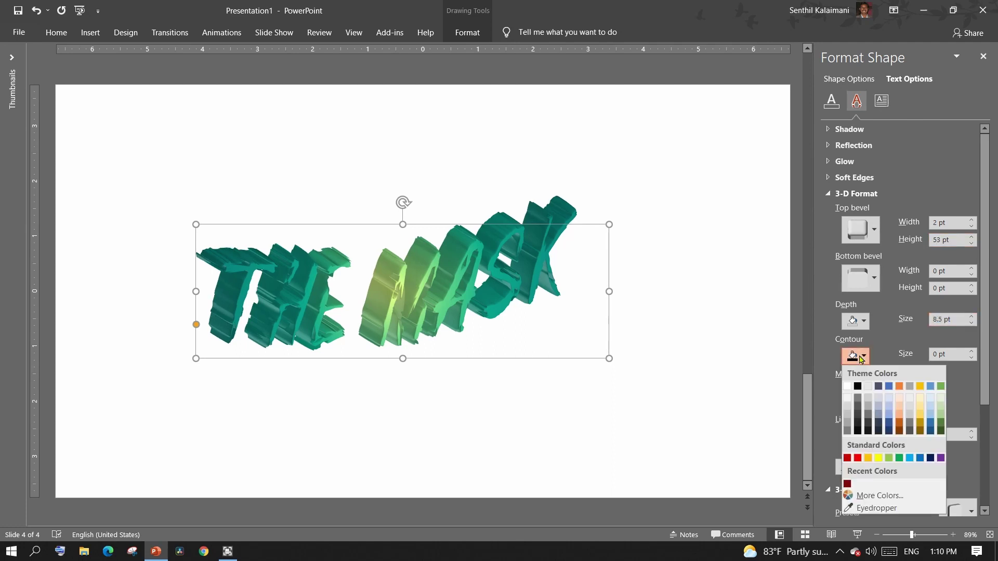
left_click(858, 460)
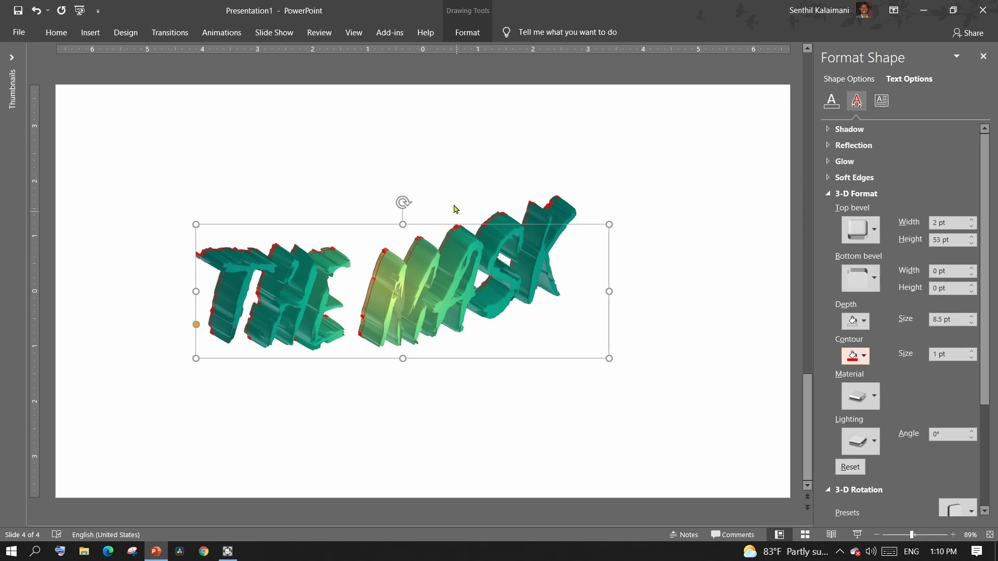
left_click(467, 33)
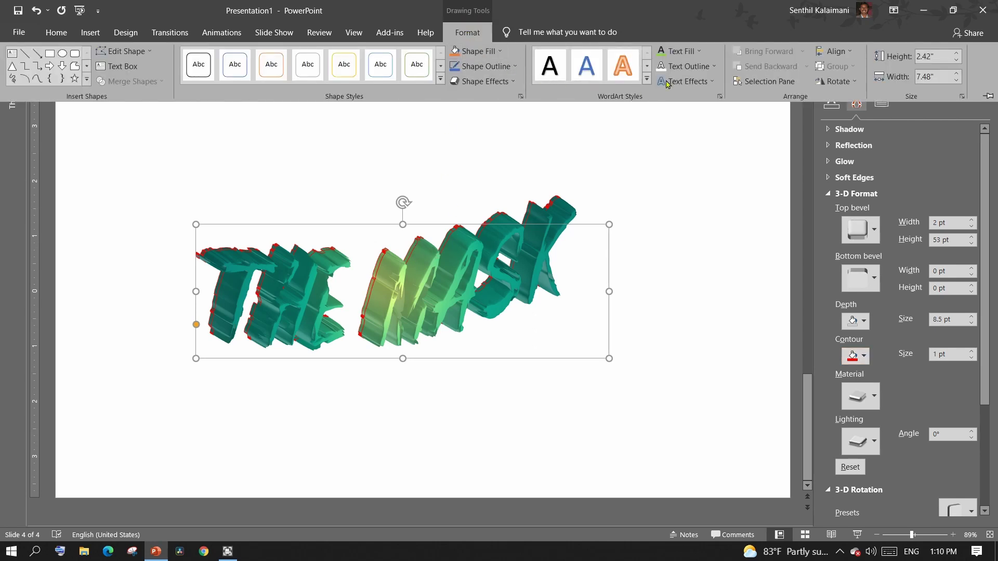
left_click(707, 67)
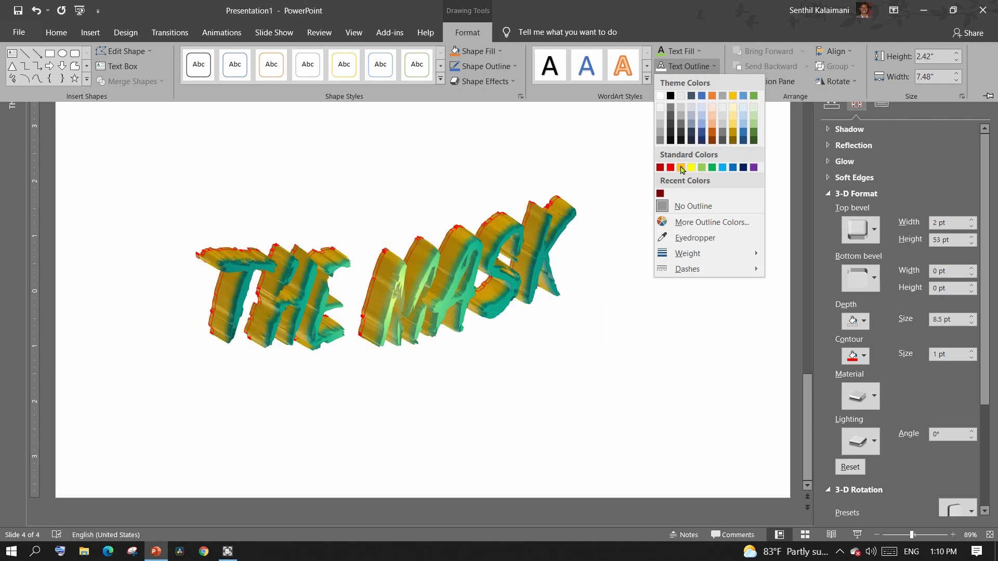
left_click(712, 99)
- Switch the 3-D material to Translucent
left_click(875, 399)
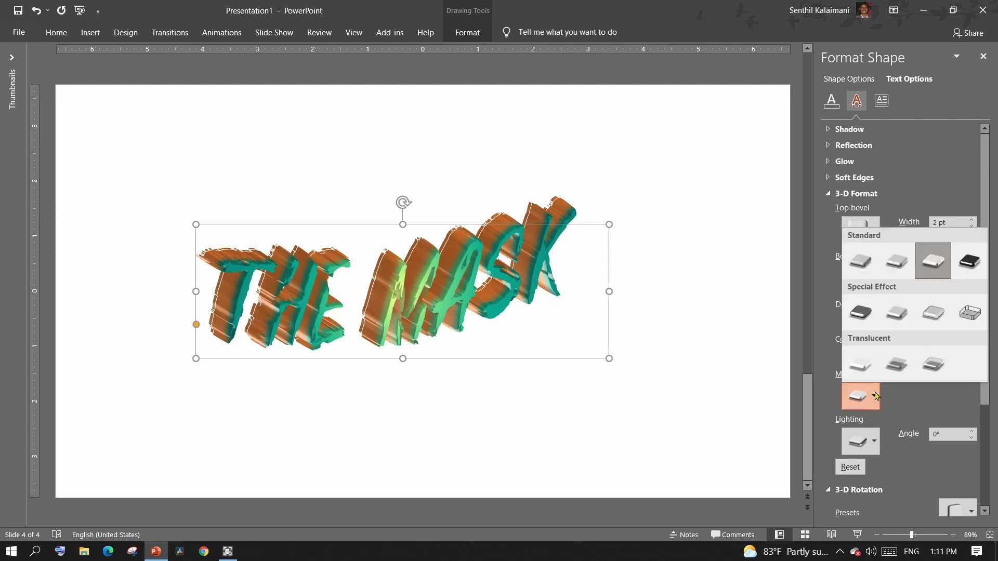
left_click(861, 371)
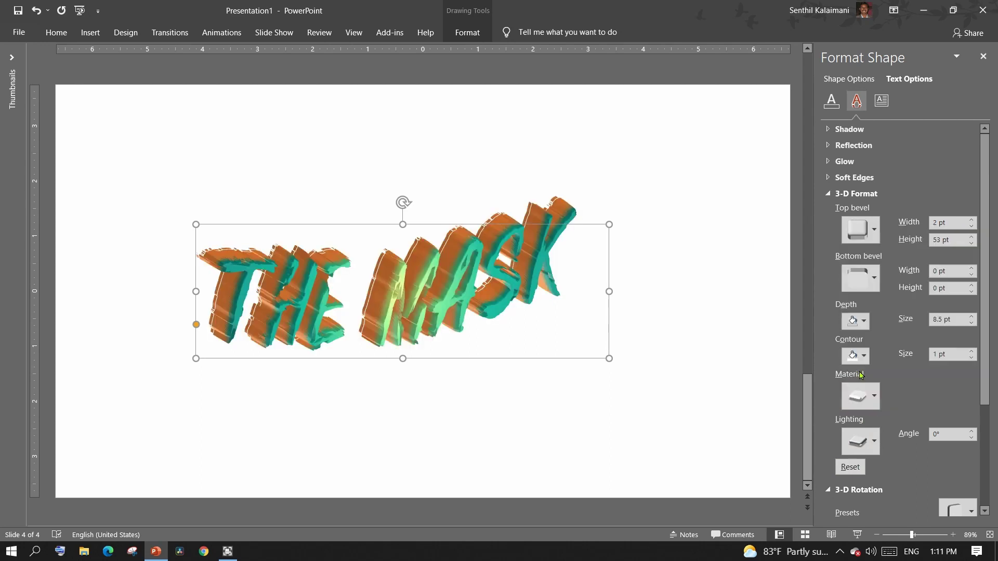
left_click(873, 400)
- Try cool blue and special lighting presets, settling on a final lighting look
left_click(869, 441)
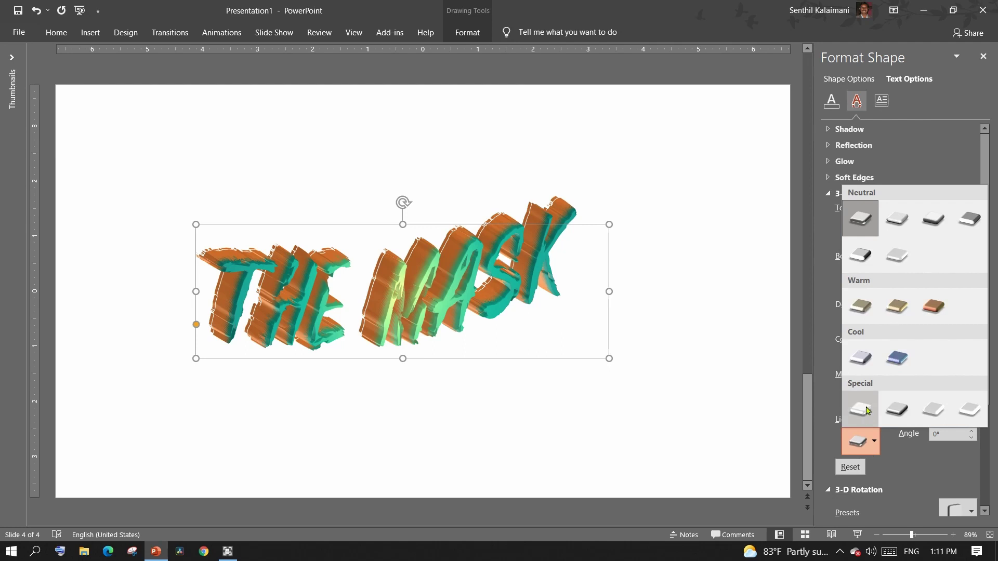
left_click(867, 411)
left_click(869, 441)
left_click(897, 357)
left_click(869, 440)
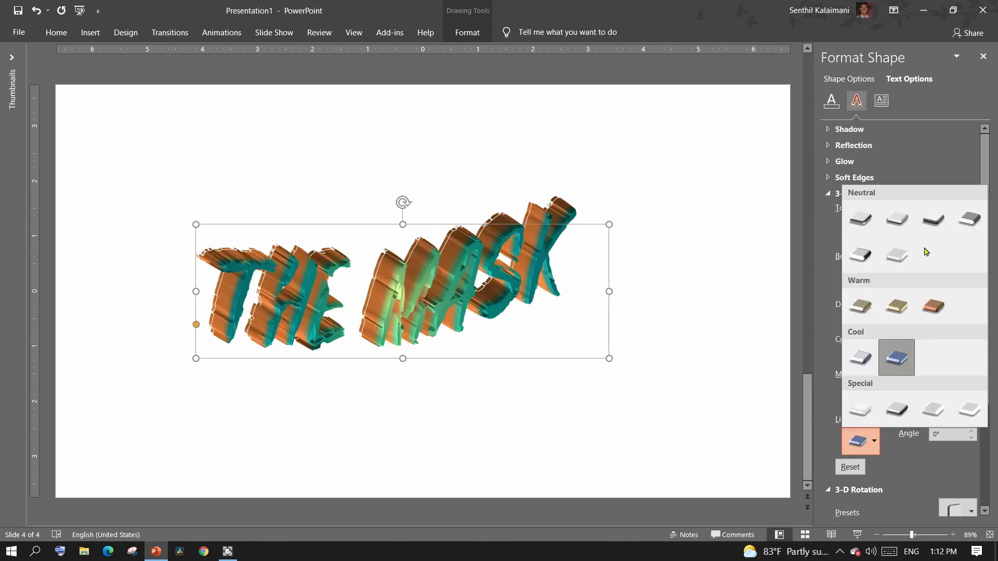
left_click(933, 409)
left_click(870, 441)
left_click(970, 409)
left_click(869, 440)
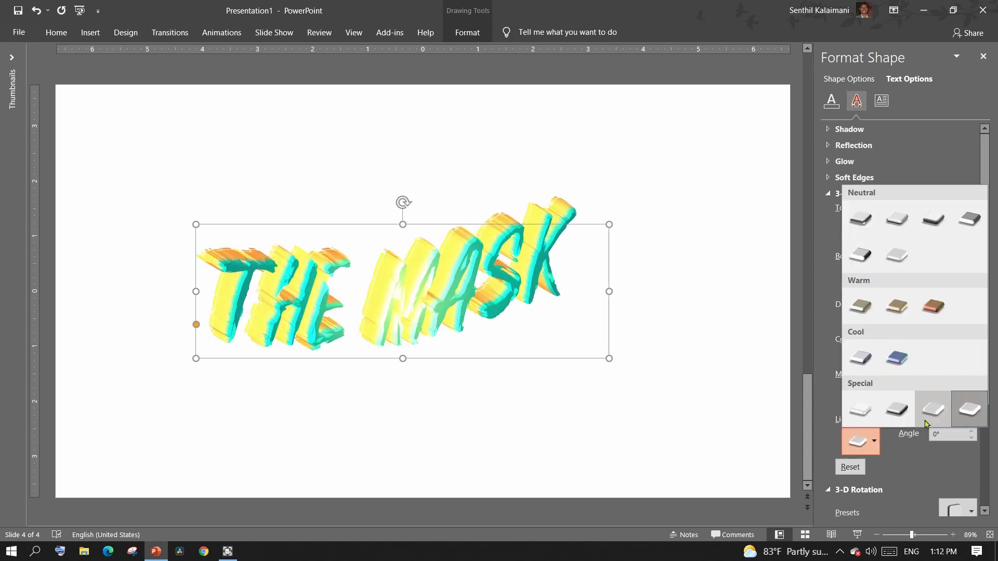
left_click(925, 424)
left_click(869, 440)
left_click(855, 420)
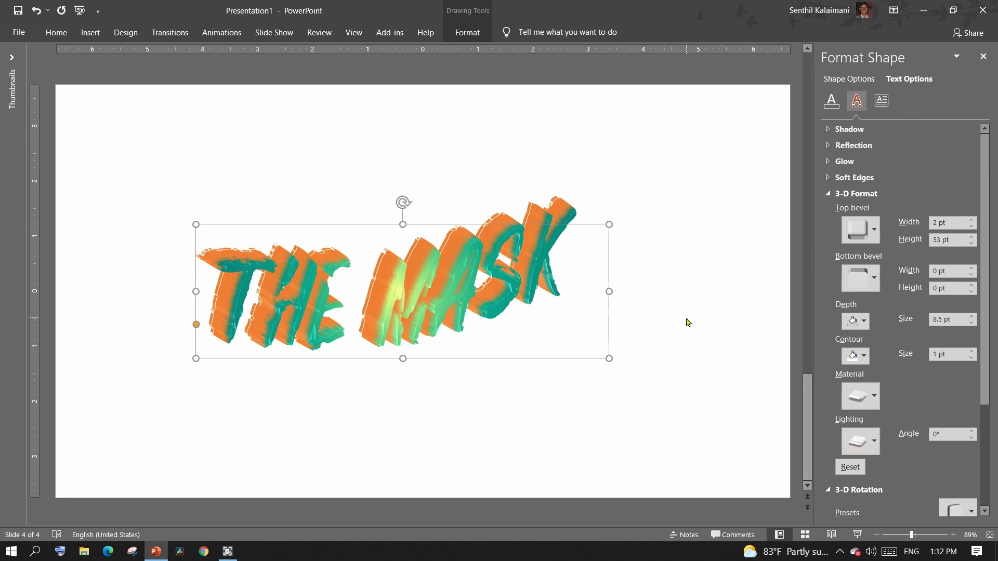
- Deselect and reselect THE MASK to check the rendered orange-teal 3-D text
scroll(885, 326, "down", 3)
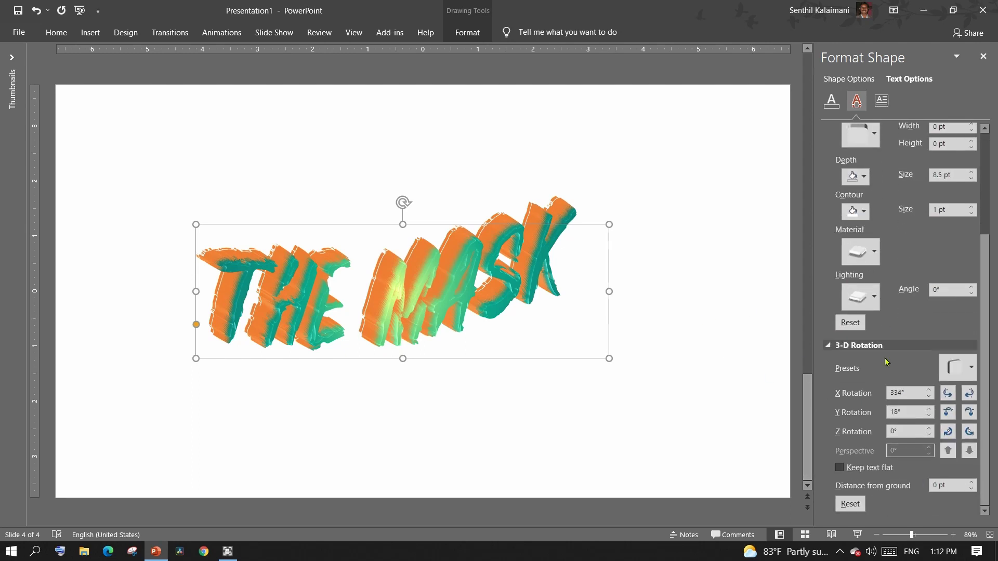
left_click(725, 323)
left_click(441, 337)
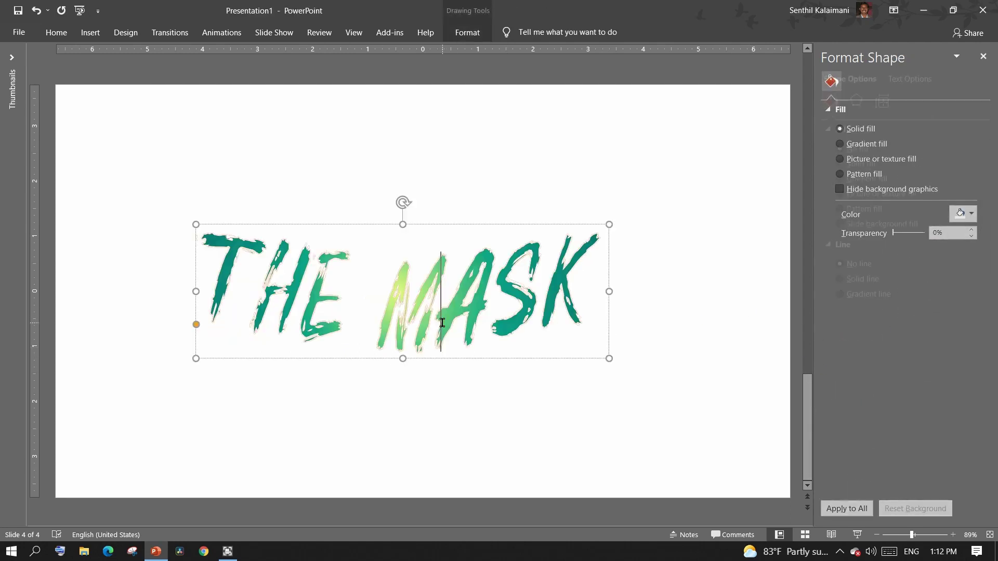
left_click(542, 359)
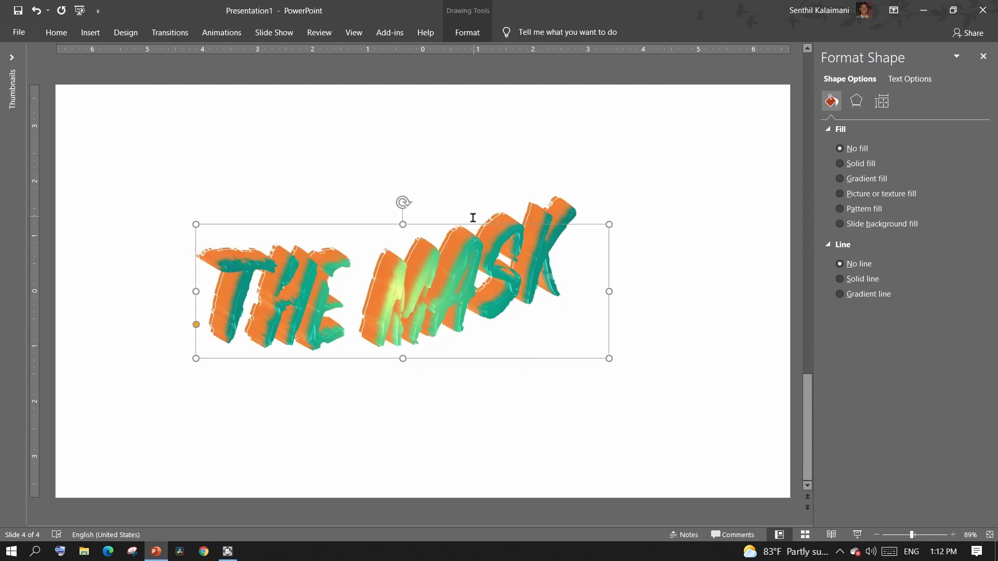
- Fill THE MASK with the first green image from a 'matrix' online picture search
left_click(456, 34)
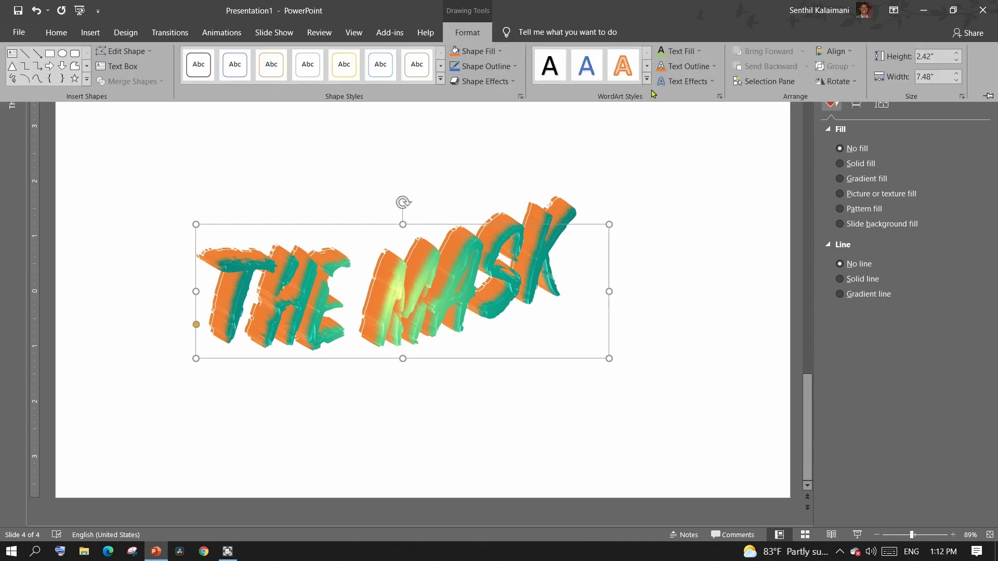
left_click(698, 51)
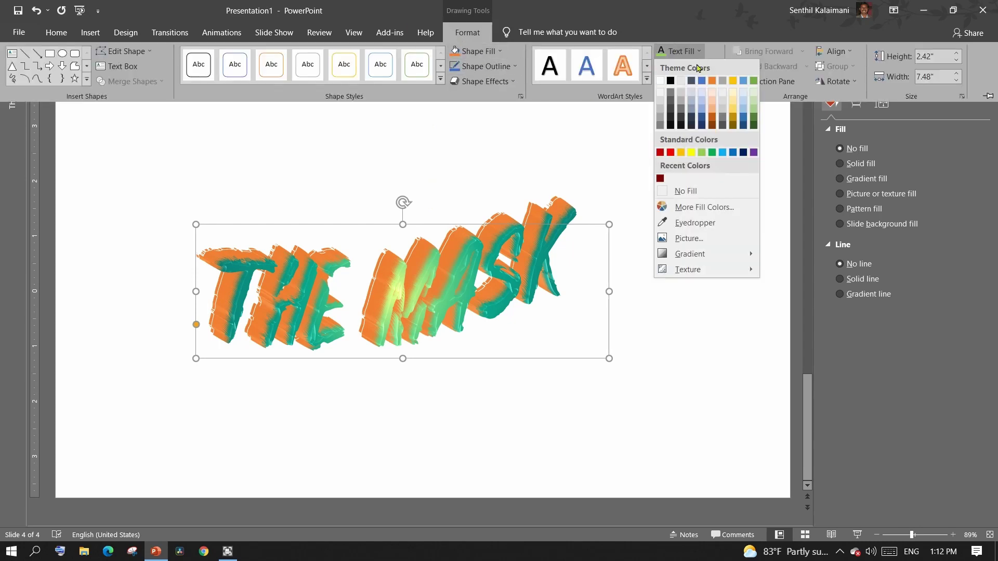
left_click(689, 238)
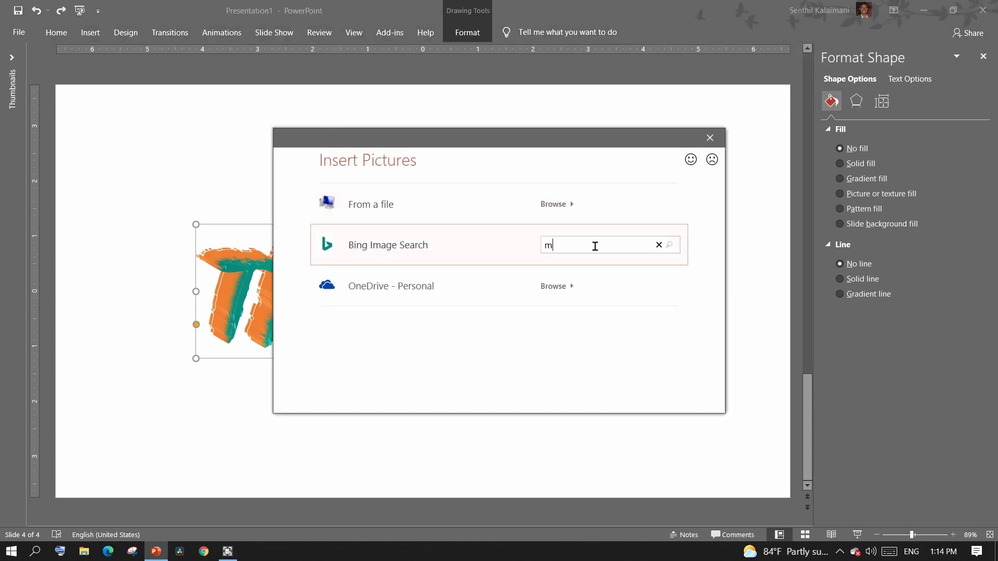
key("Return")
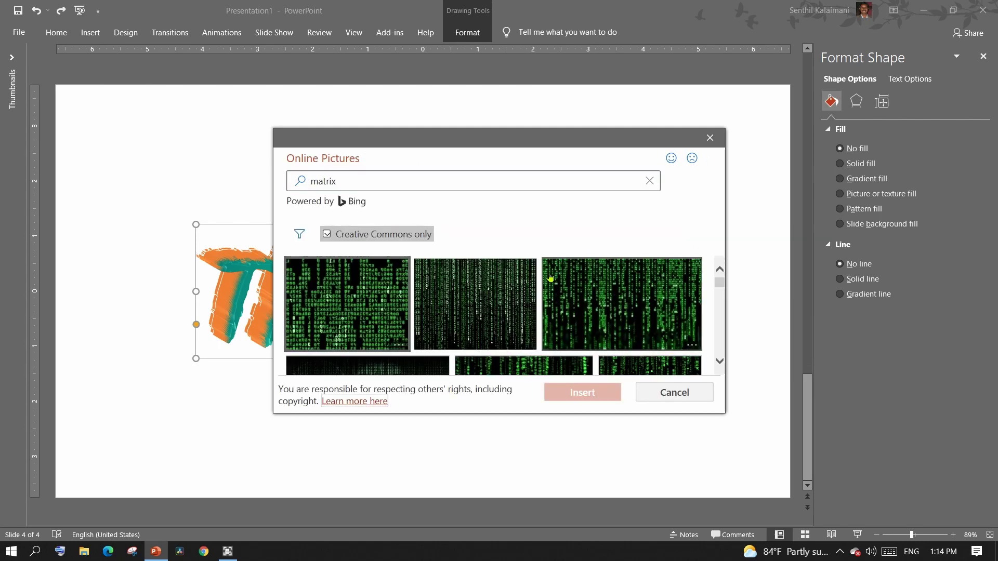
left_click(394, 318)
left_click(589, 396)
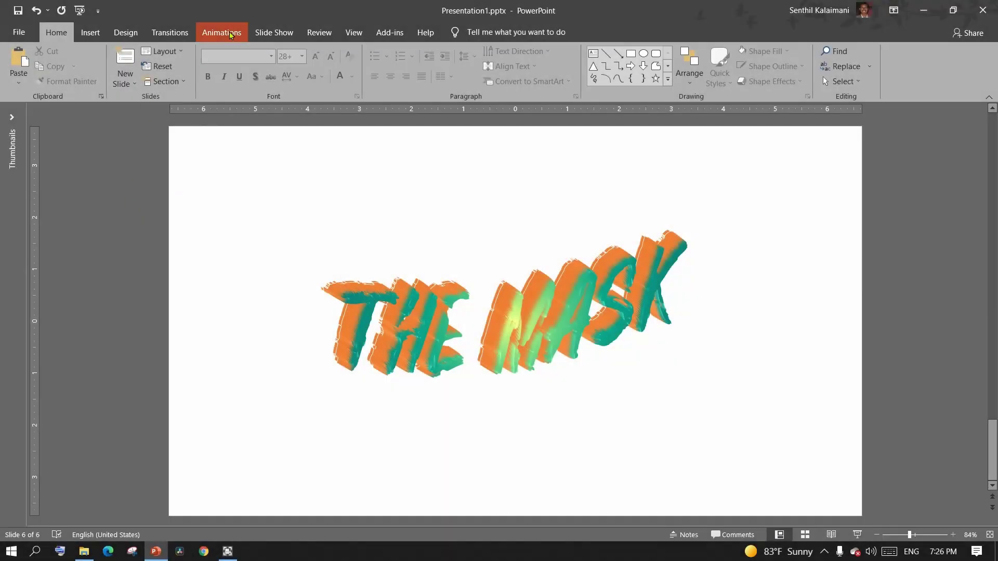
- Apply the Zoom entrance animation to THE MASK and preview it with Play All
left_click(433, 289)
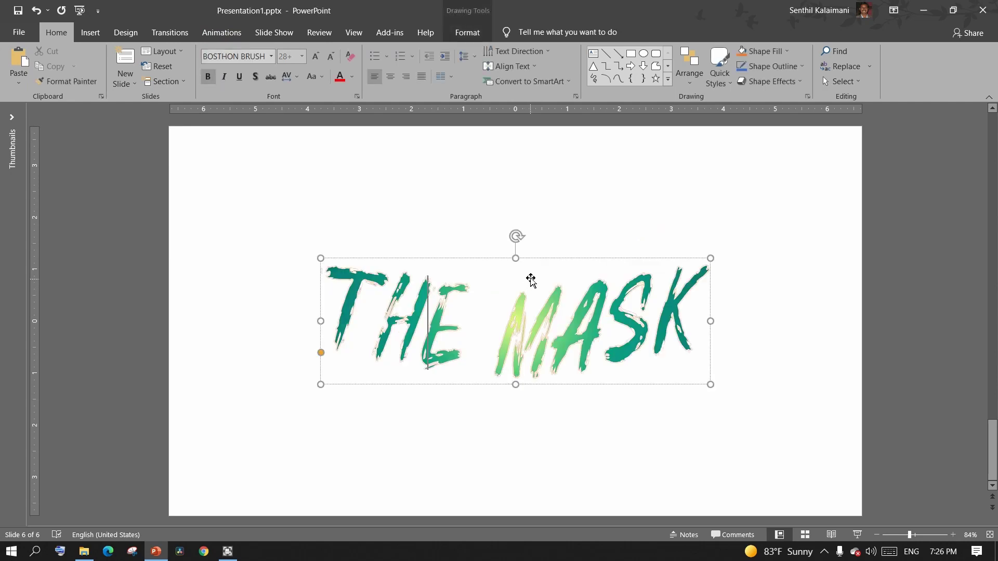
key("Escape")
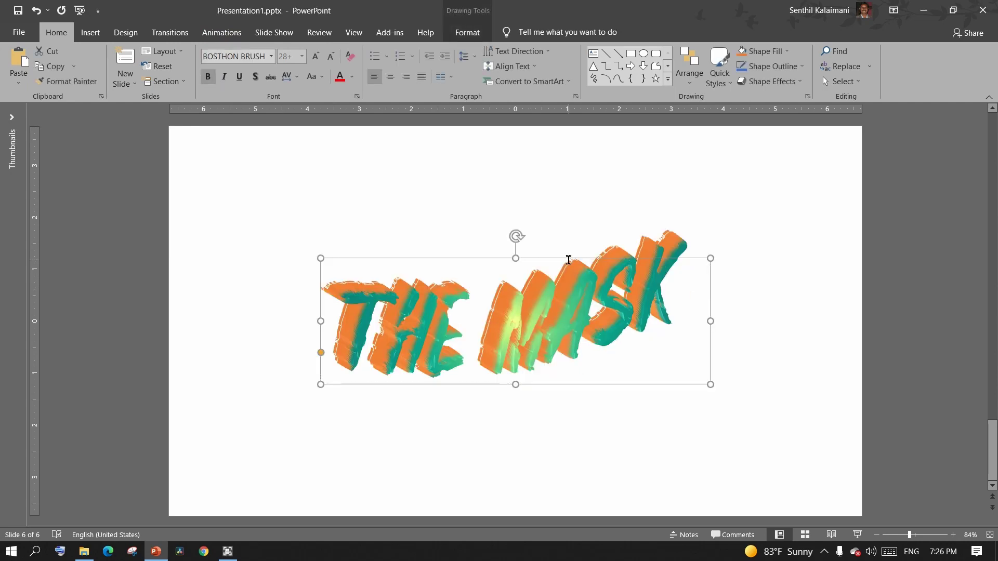
left_click(222, 33)
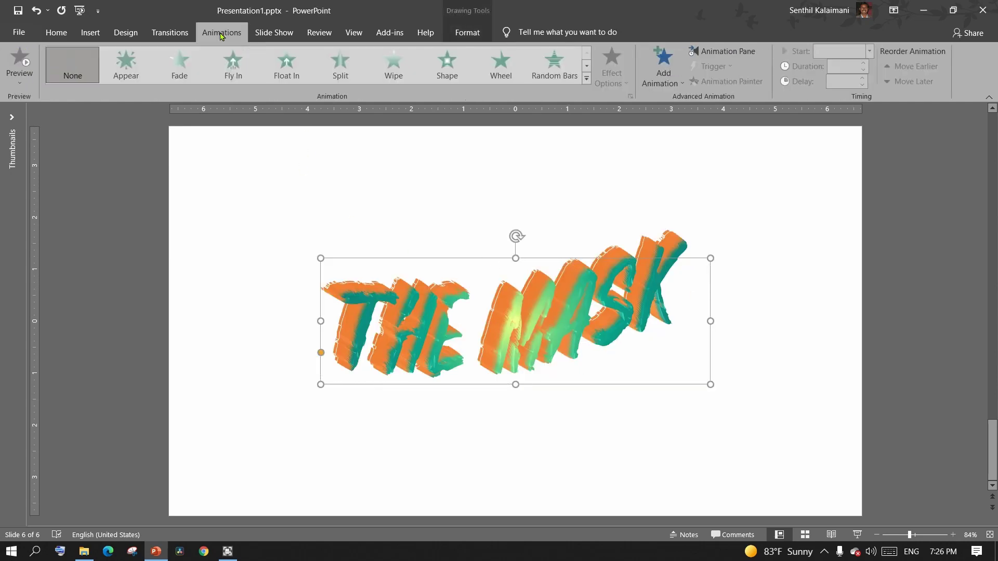
left_click(587, 70)
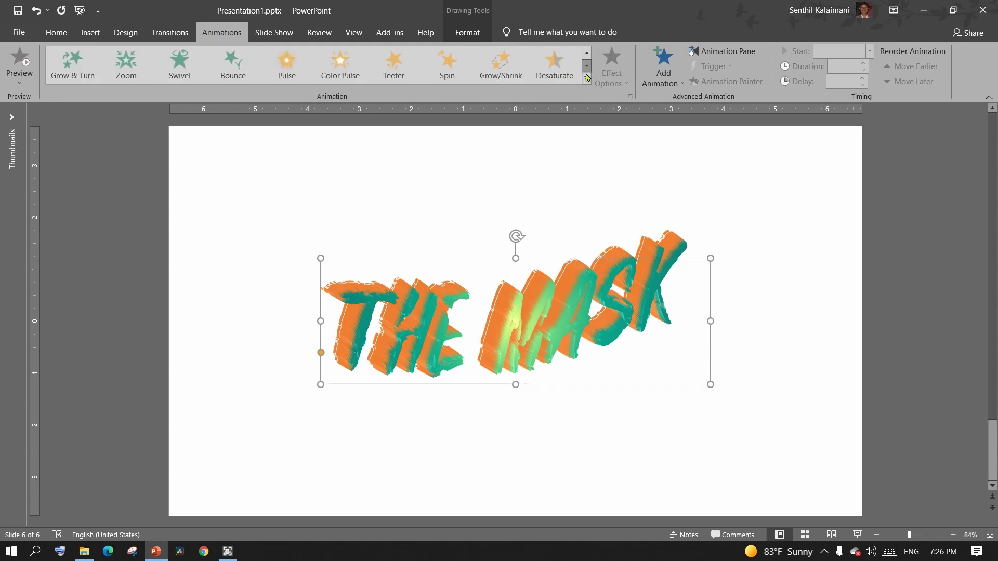
left_click(130, 76)
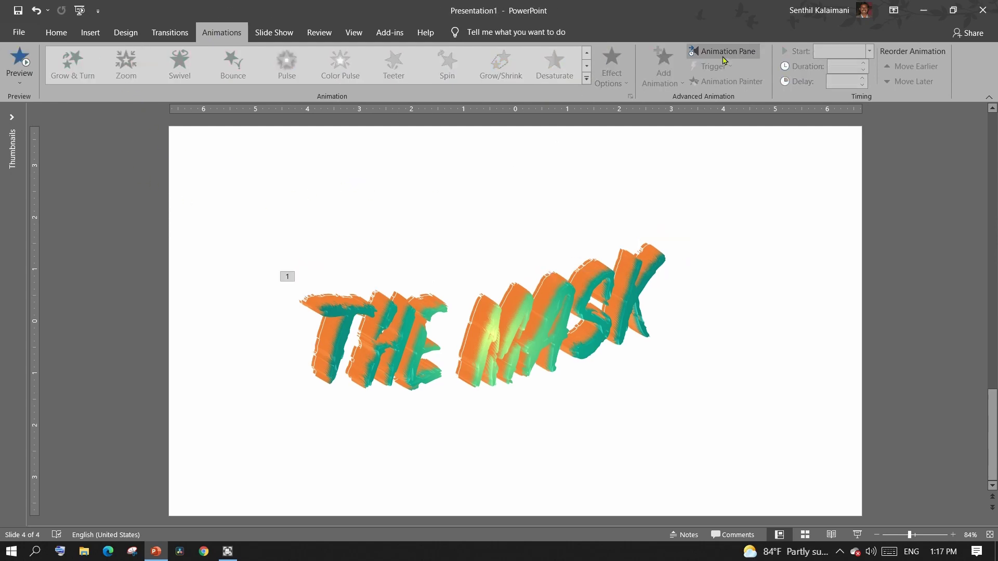
left_click(723, 51)
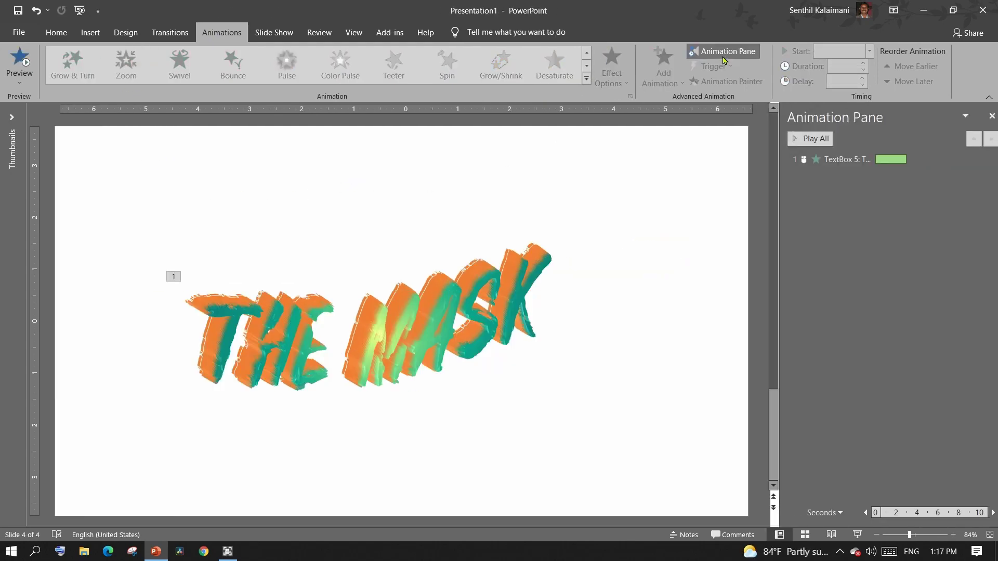
left_click(801, 139)
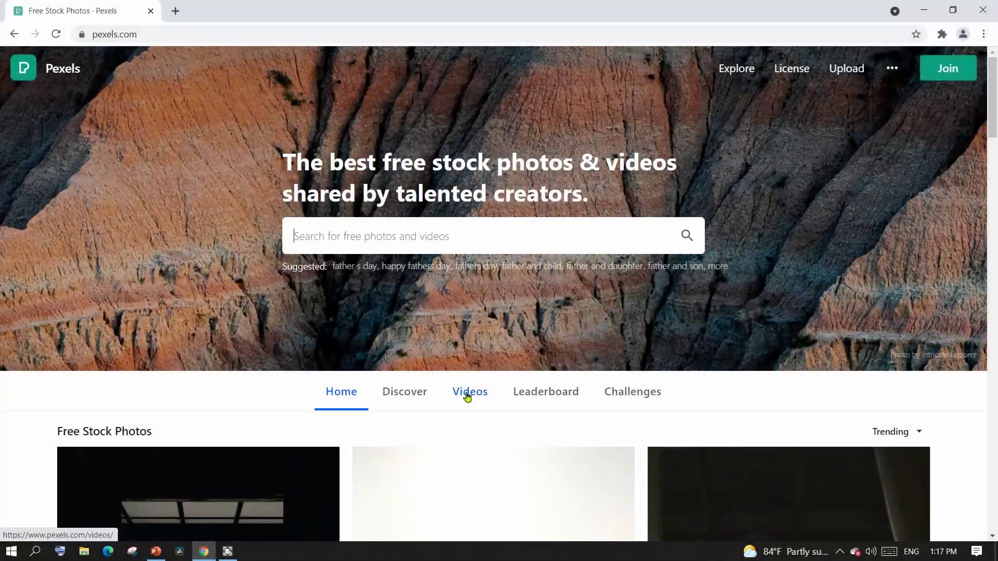
- Search Pexels free stock videos for 'time lapse'
left_click(467, 396)
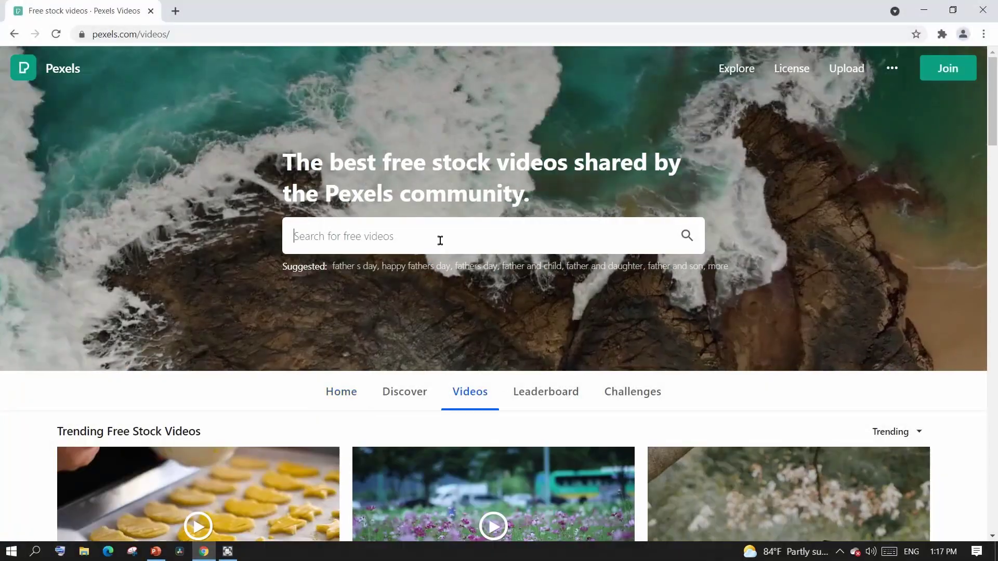
left_click(439, 238)
type("time lapse")
key("Return")
- Find the long tunnel clip in the results, download it as video.mp4, and dismiss the thank-you popup
scroll(441, 239, "down", 20)
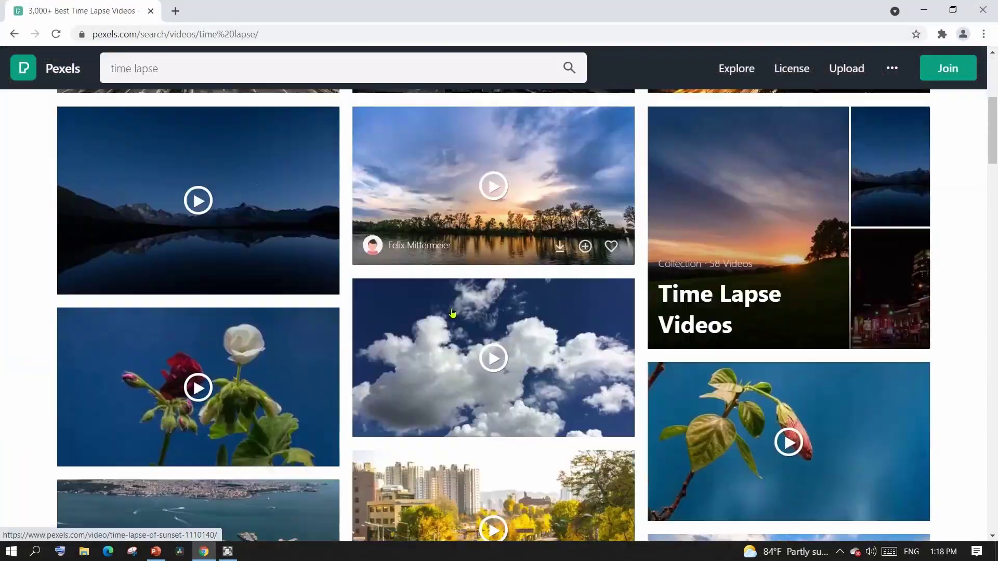
scroll(452, 313, "down", 10)
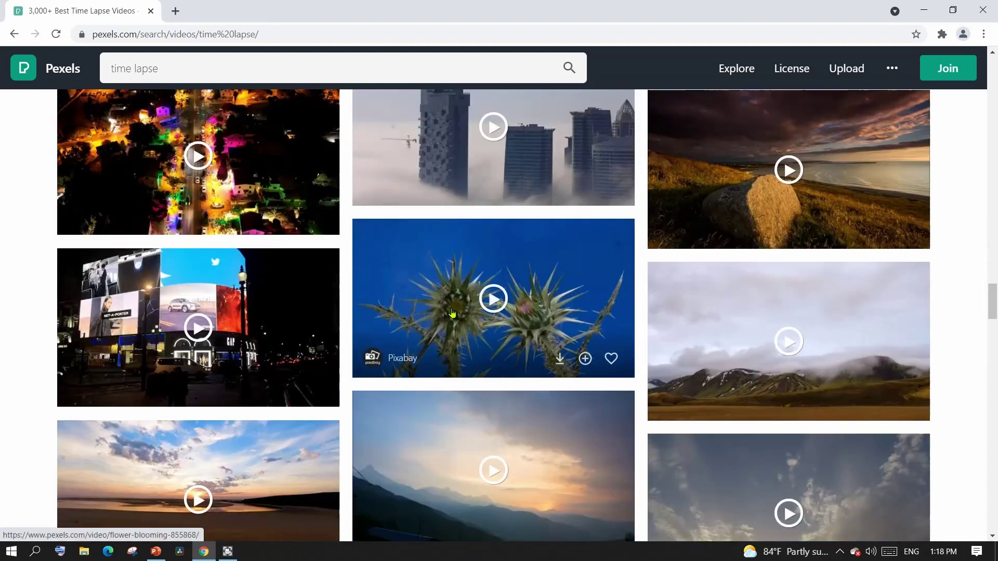
scroll(422, 318, "up", 5)
scroll(422, 317, "down", 15)
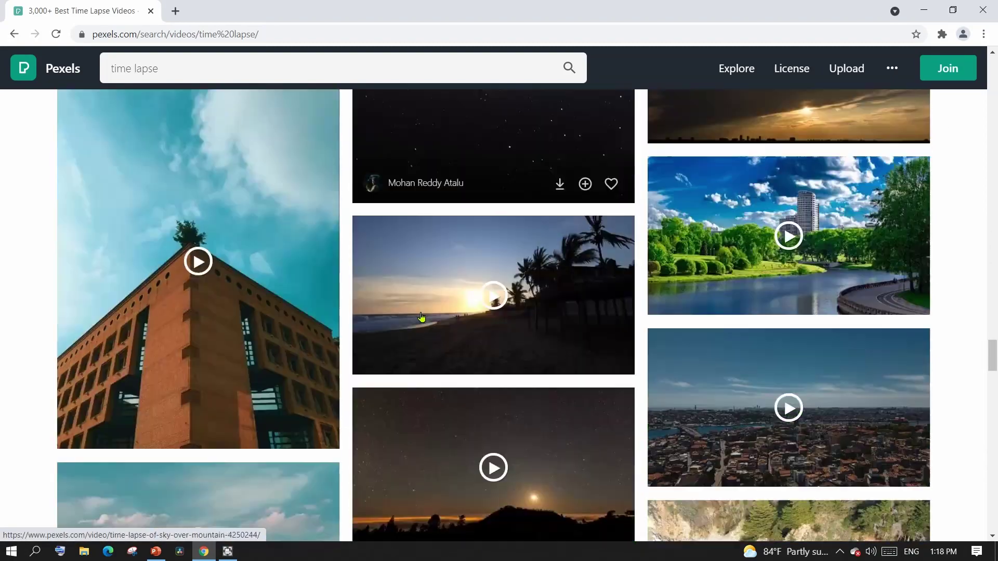
scroll(201, 216, "up", 2)
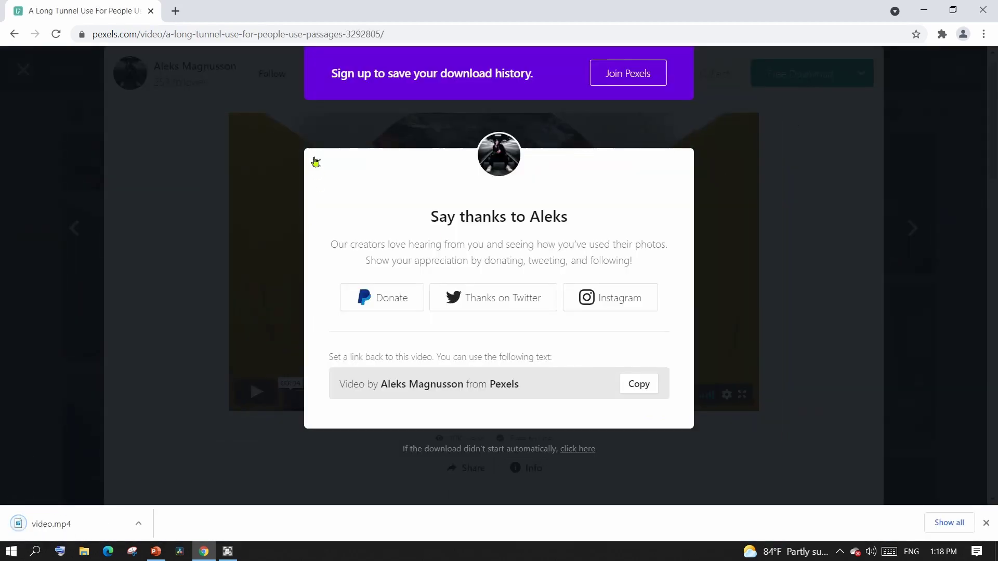
left_click(316, 162)
- Insert video.mp4 from Downloads onto slide 4 and send it to back behind THE MASK
left_click(156, 551)
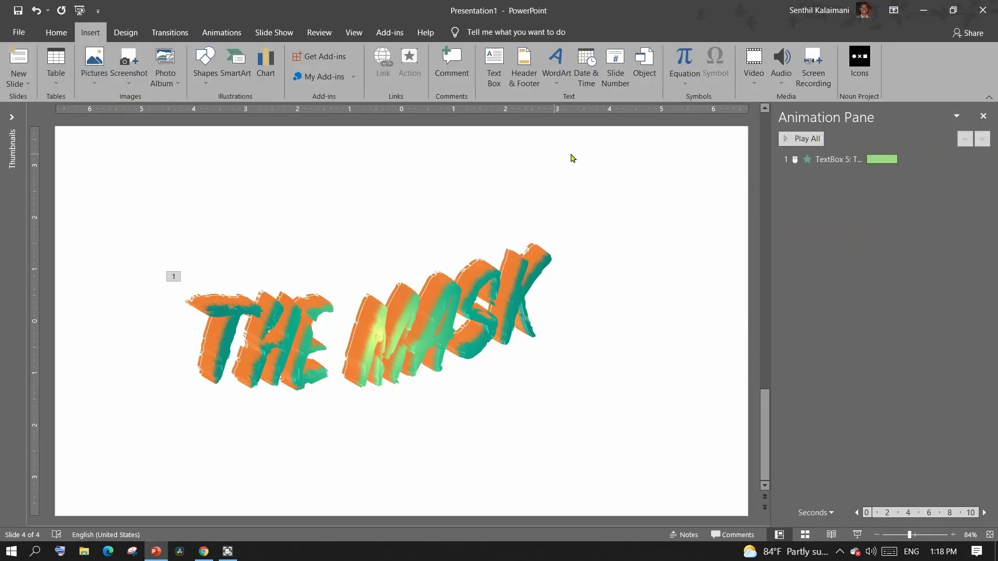
left_click(754, 78)
left_click(782, 115)
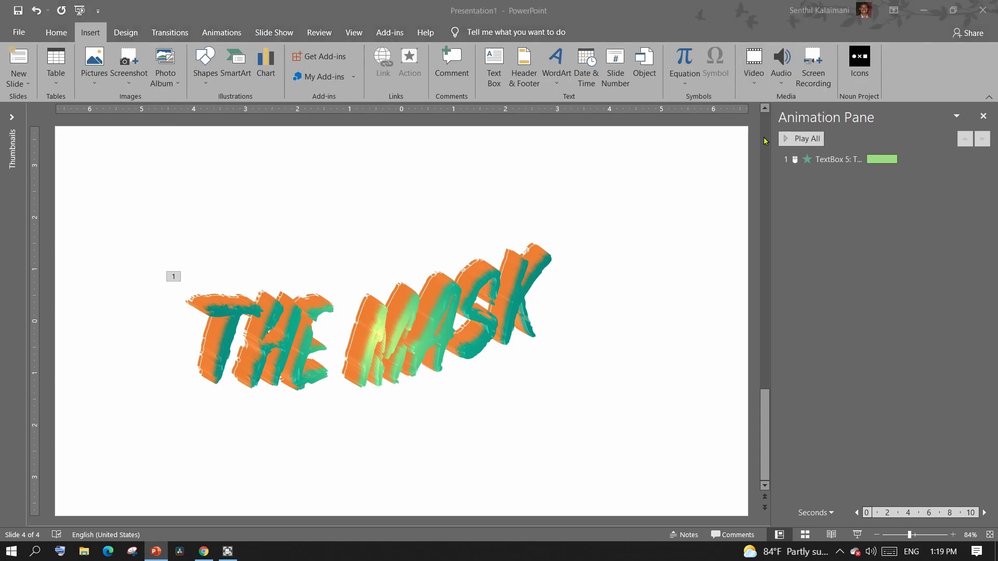
left_click(155, 113)
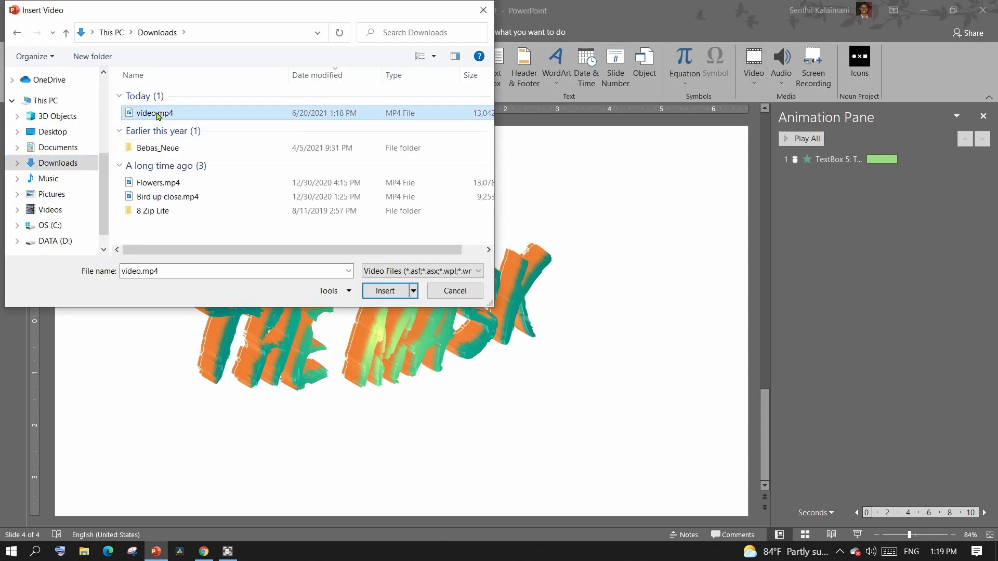
left_click(385, 291)
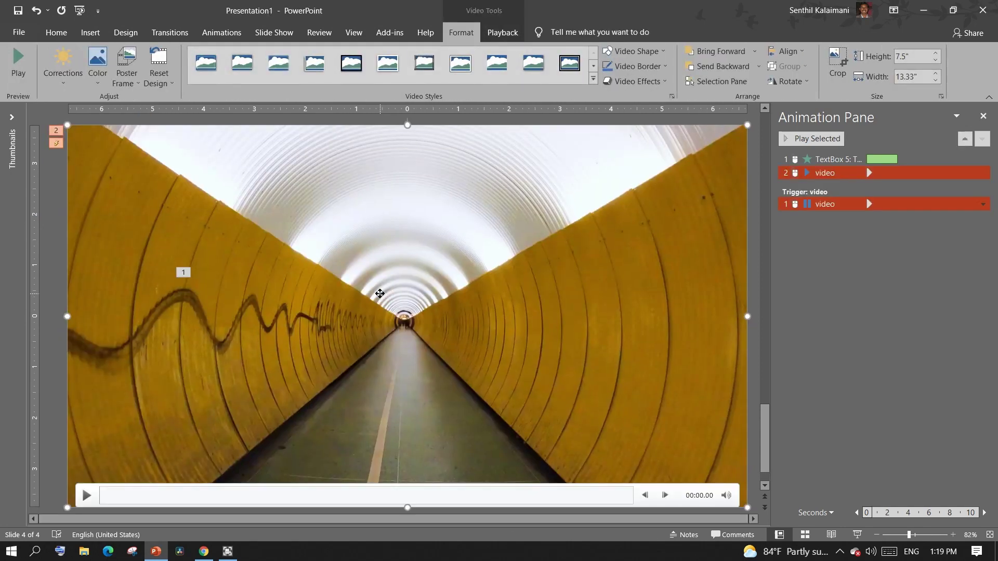
right_click(380, 294)
left_click(427, 173)
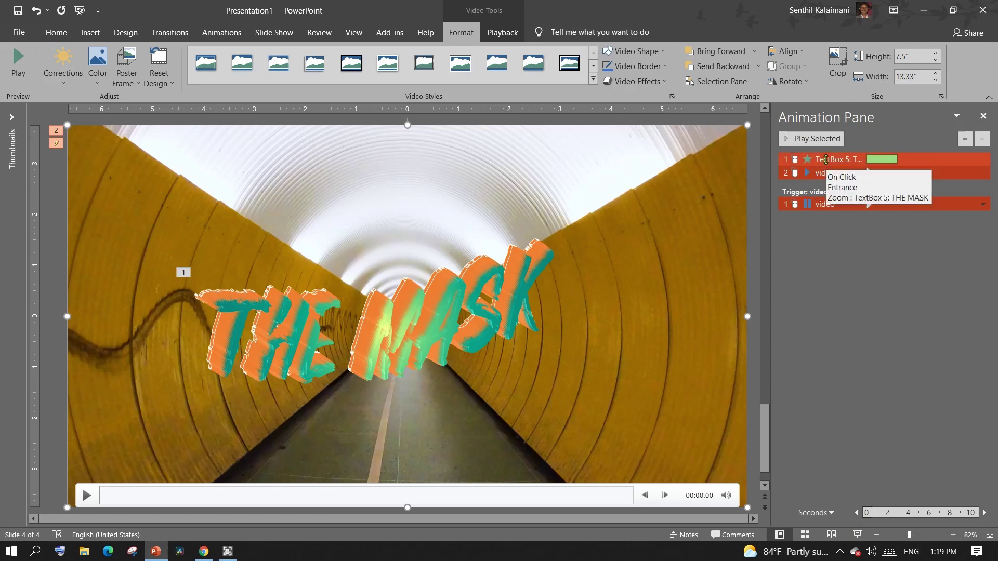
- Set the tunnel video's play animation to start With Previous, ahead of the text zoom
left_click(823, 160)
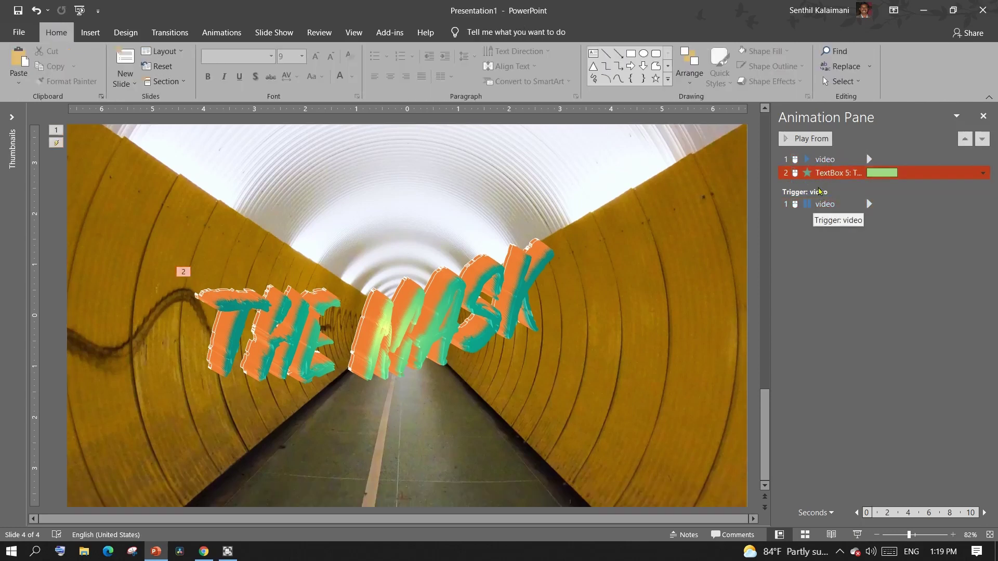
left_click(827, 160)
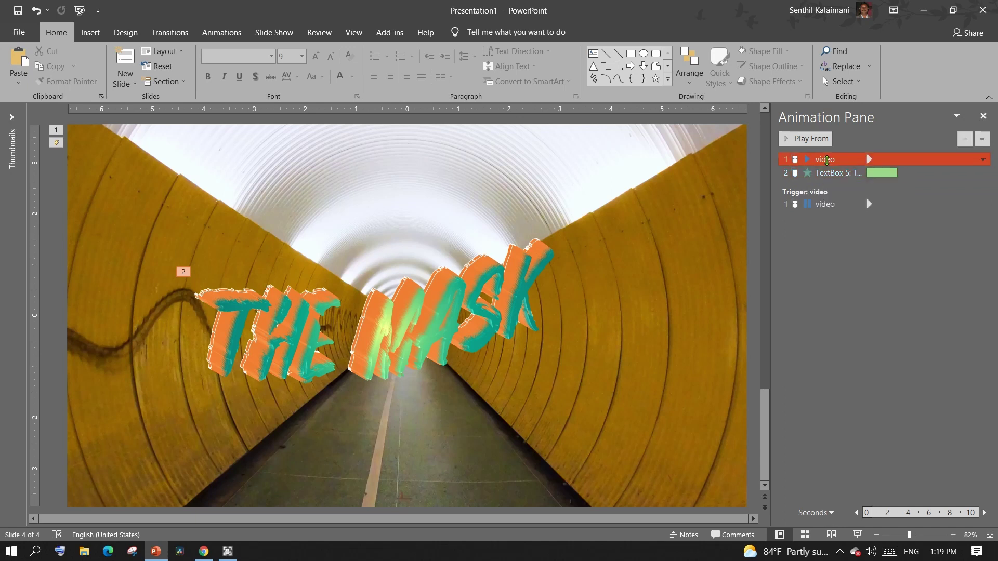
left_click(236, 37)
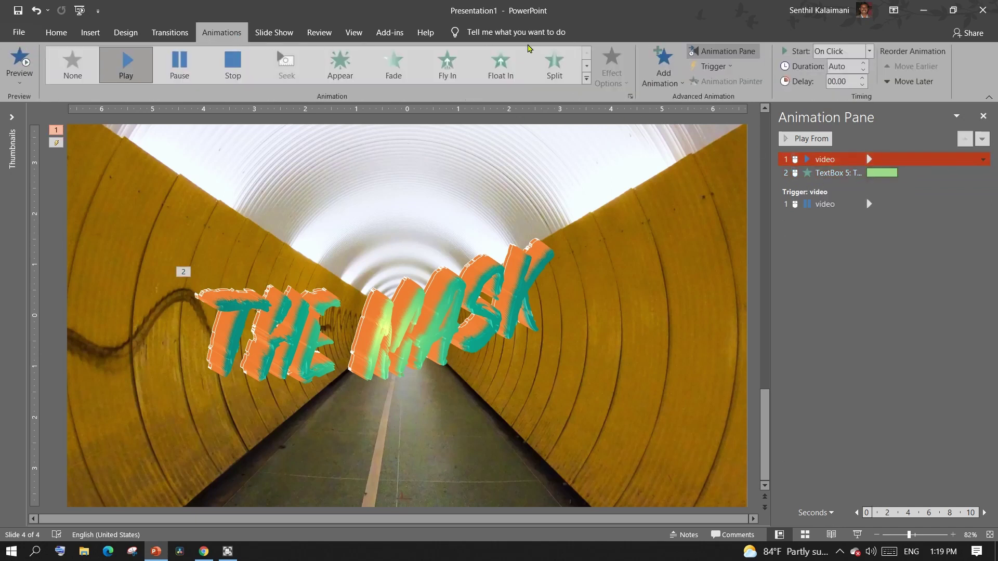
left_click(869, 51)
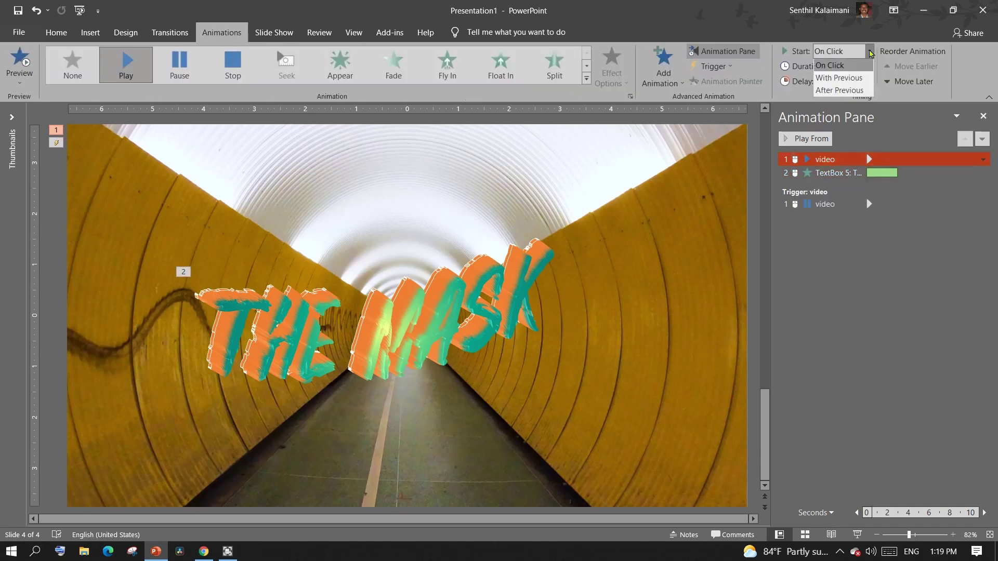
left_click(858, 78)
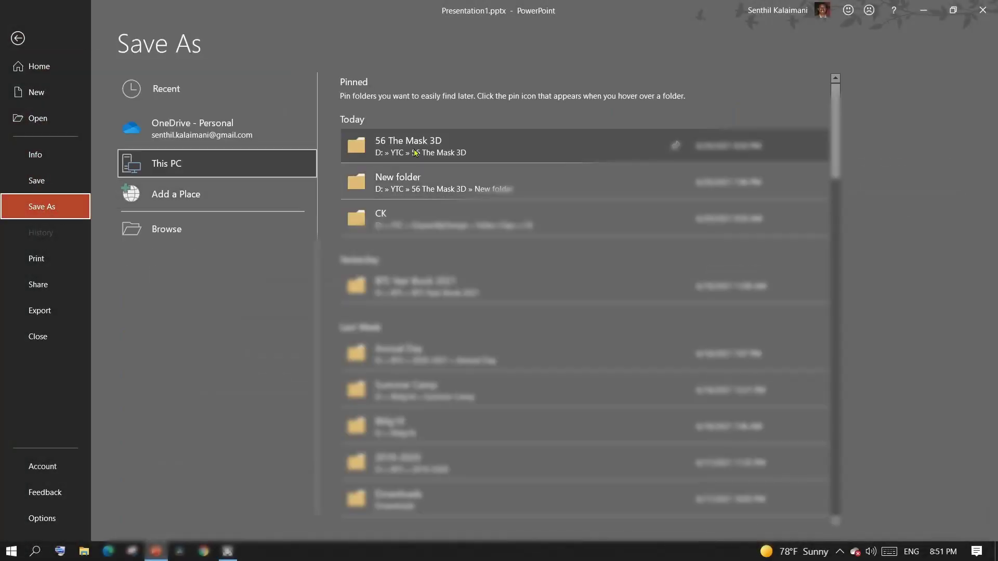
- Save 'The Mask Video' to New folder as MPEG-4 Video (*.mp4), then open the exported file
left_click(432, 179)
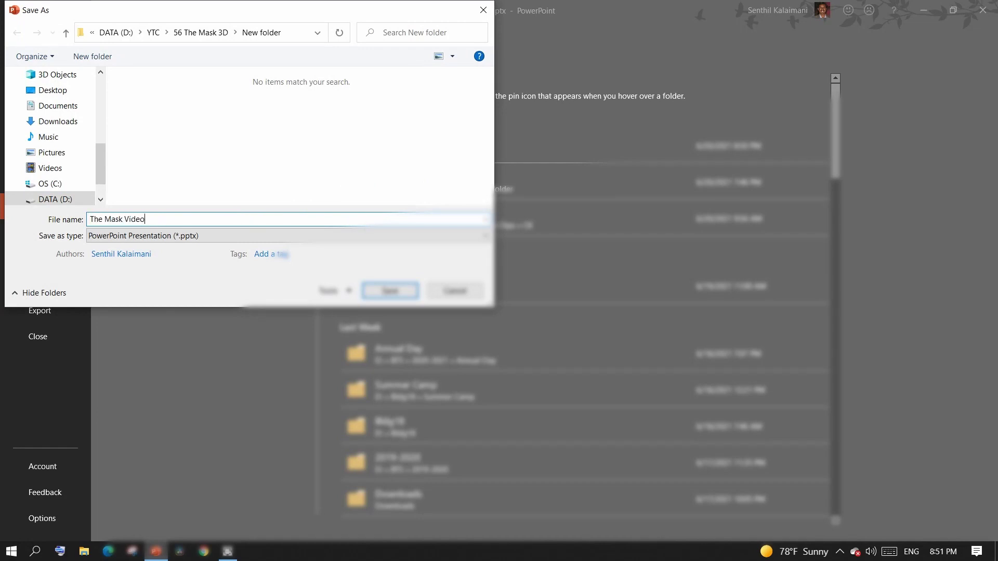
left_click(246, 236)
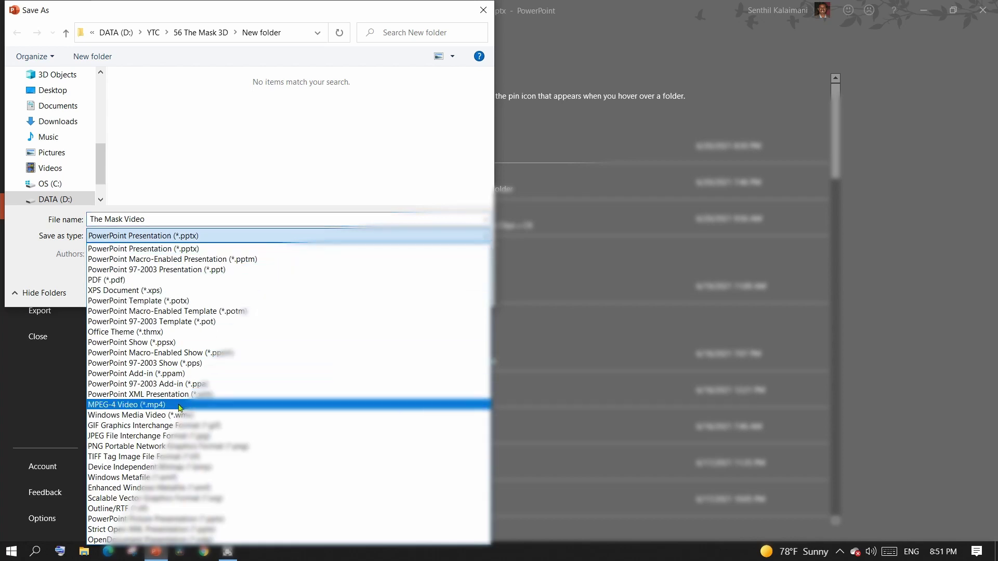
left_click(179, 408)
left_click(388, 291)
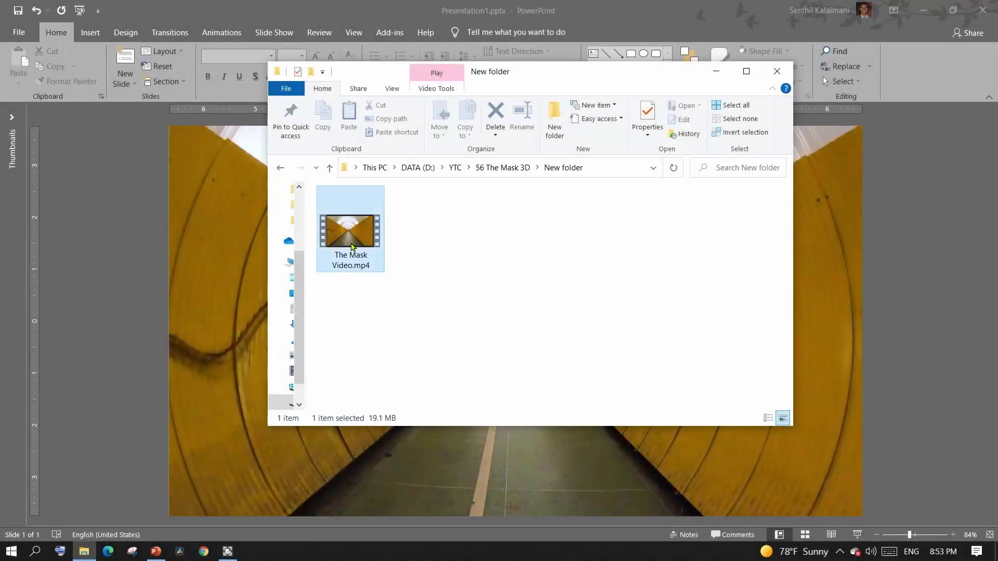
double_click(352, 247)
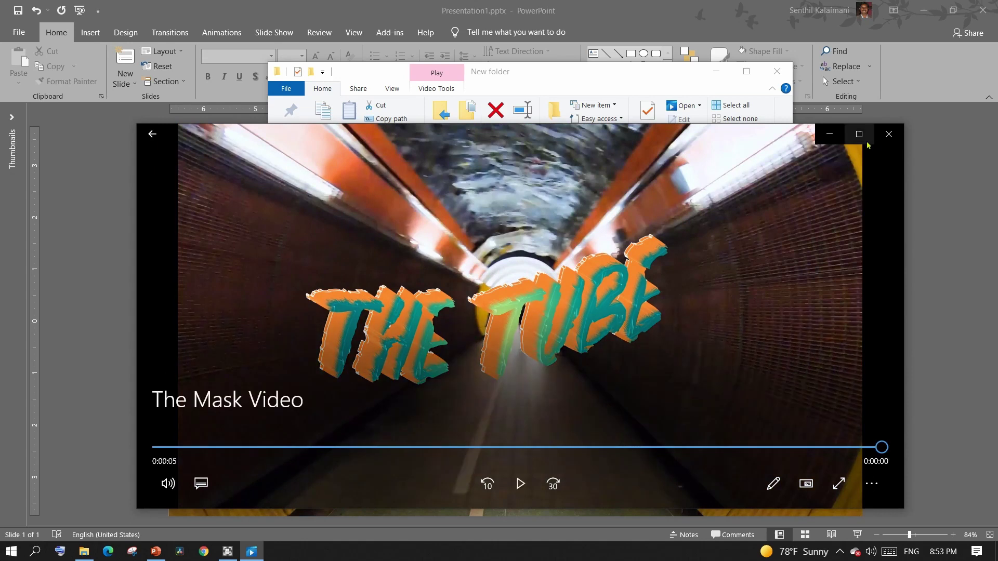
- Close the Movies & TV player and the File Explorer folder window
left_click(887, 136)
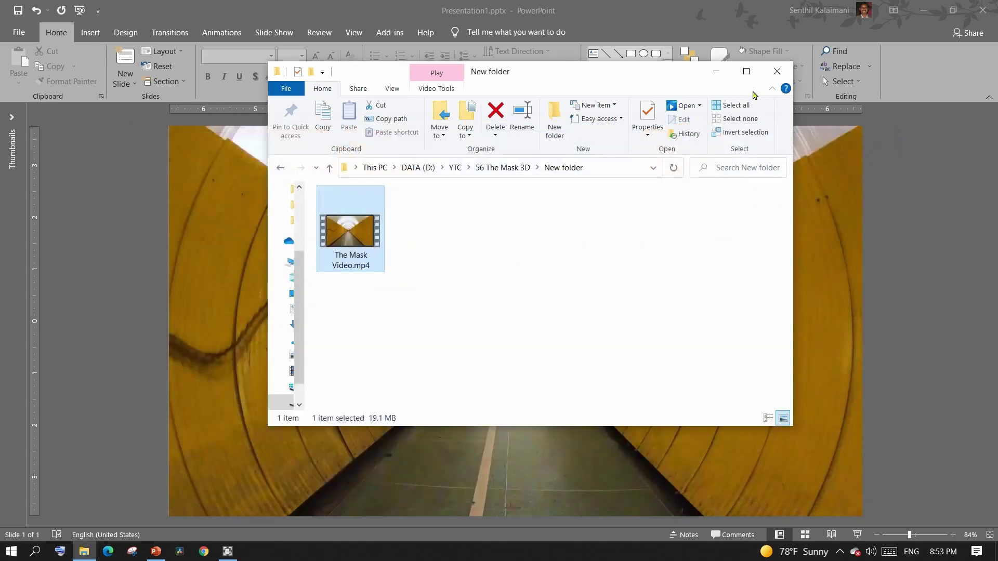
left_click(774, 73)
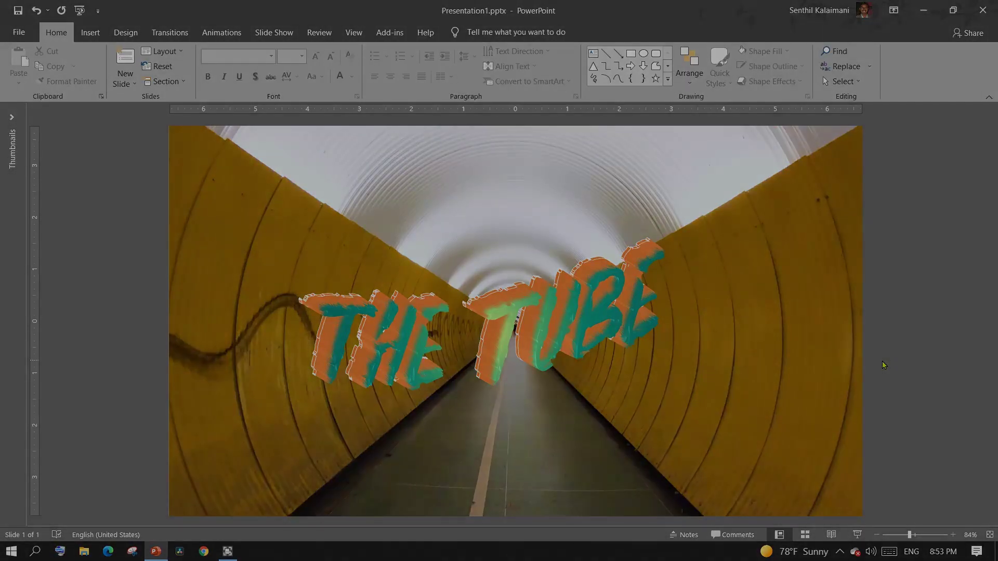